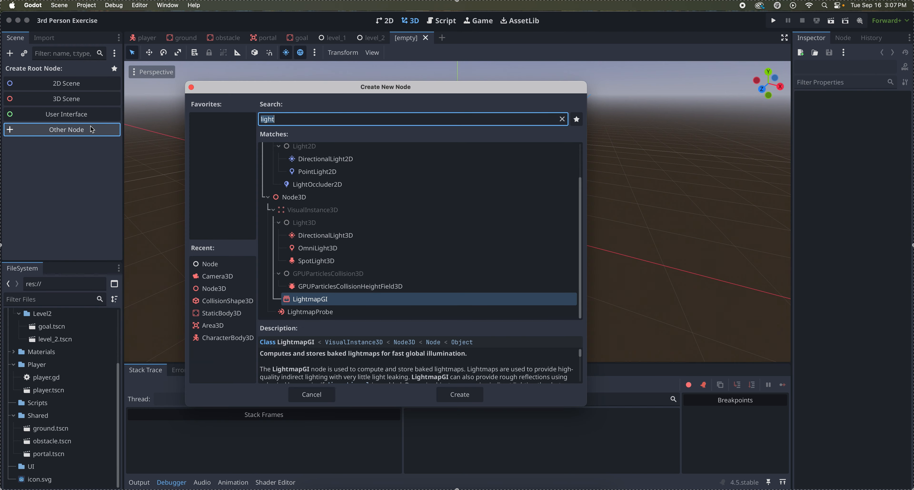
Step: Create a plain Node as the root of the new empty scene
{"action": "type", "text": "node"}
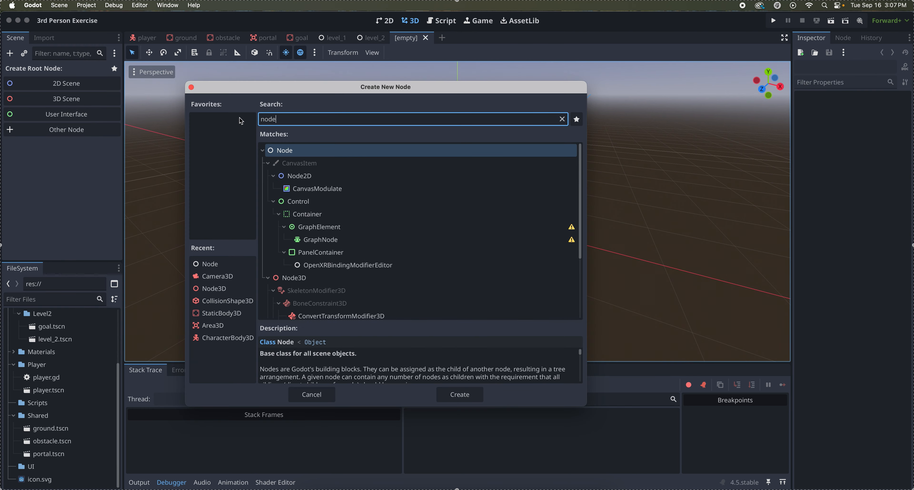
{"action": "left_click", "coordinate": [297, 151]}
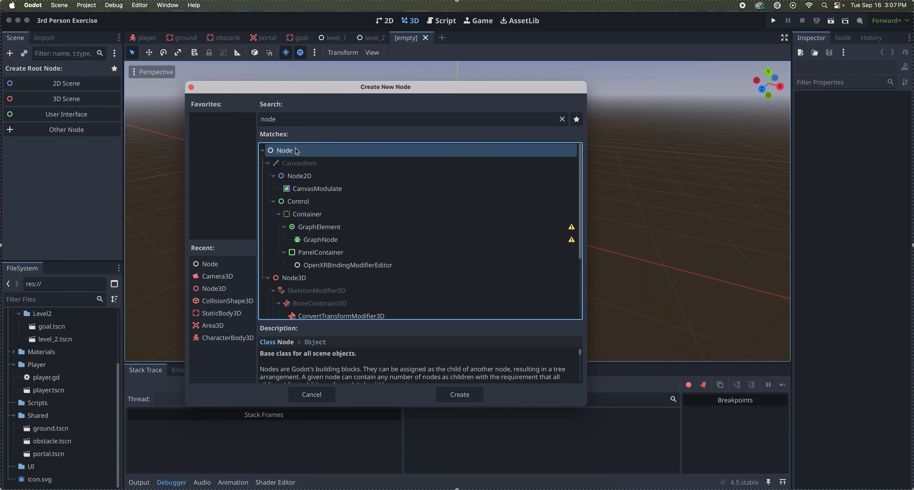
{"action": "left_click", "coordinate": [465, 395]}
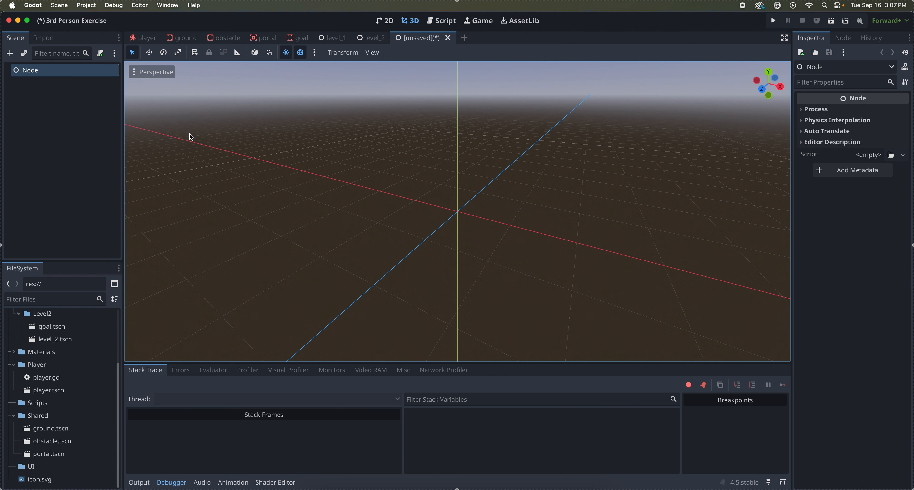
Step: Rename the root node to Game and save the scene as game.tscn in the res:// folder
{"action": "double_click", "coordinate": [37, 75]}
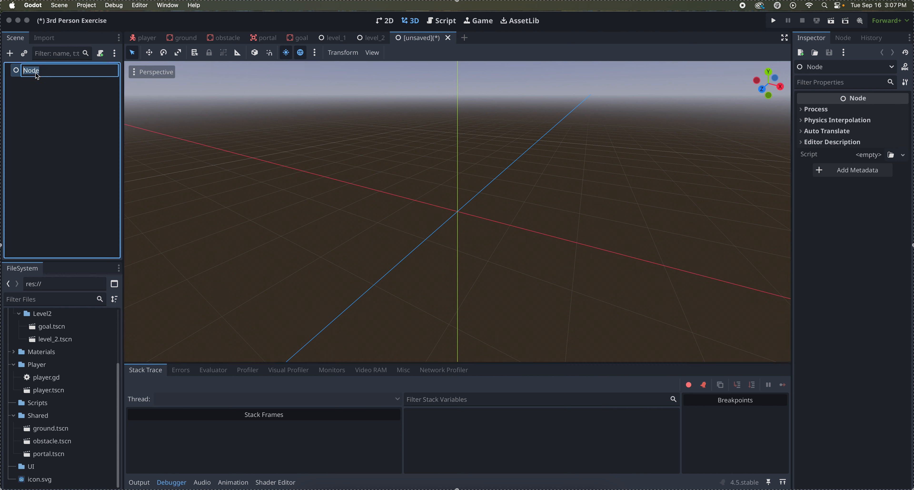
{"action": "type", "text": "Game"}
{"action": "key", "text": "Return"}
{"action": "key", "text": "super+s"}
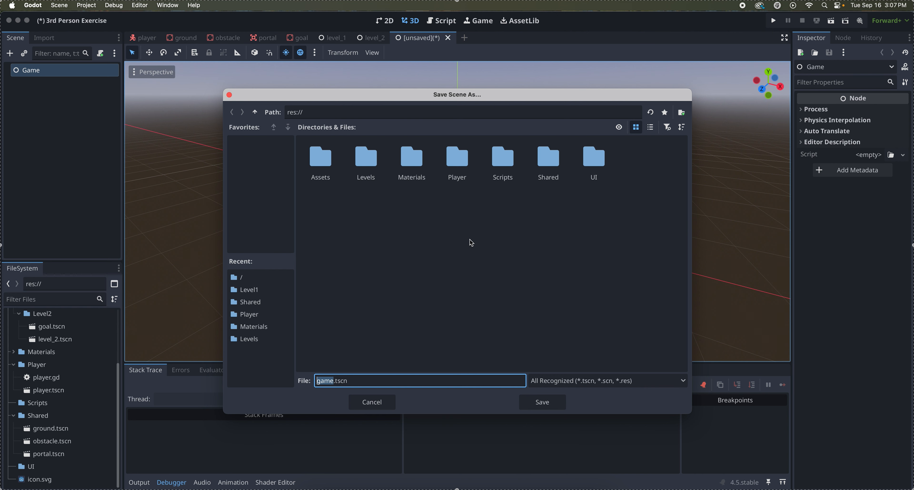
{"action": "left_click", "coordinate": [541, 402]}
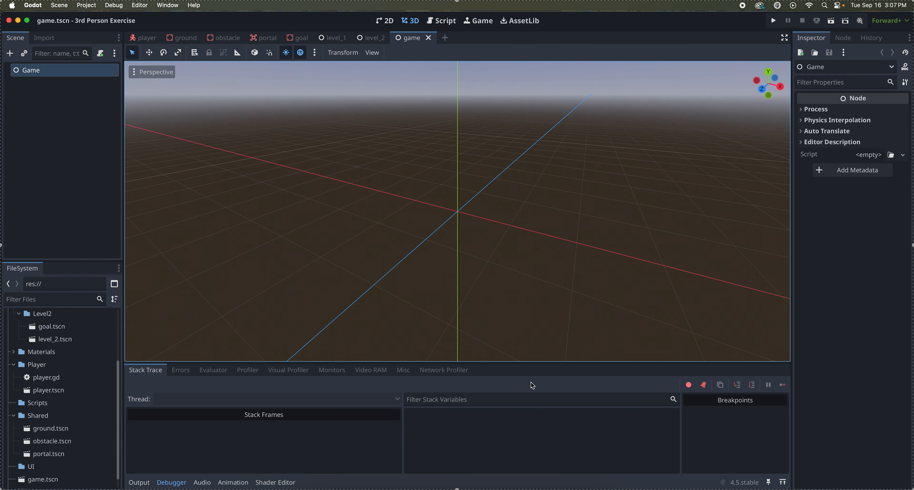
Step: Instance player.tscn as a child of the Game root node
{"action": "left_click_drag", "start_coordinate": [47, 389], "coordinate": [16, 71]}
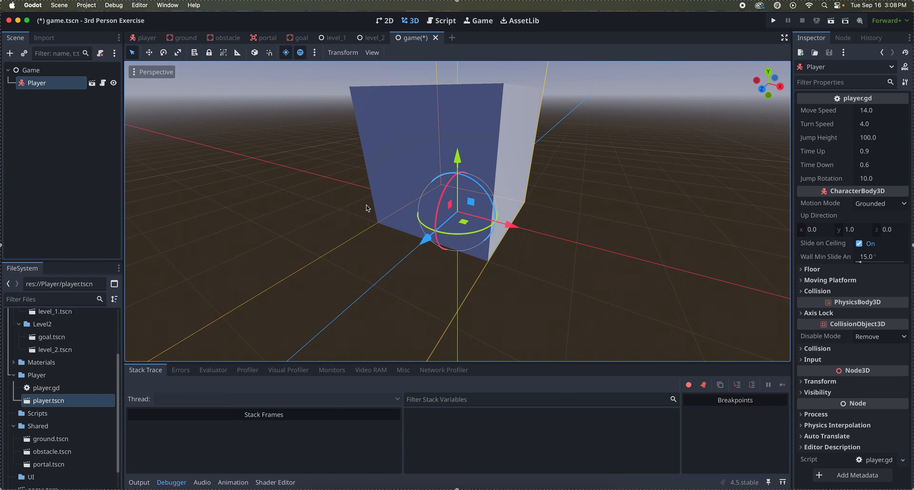
{"action": "scroll", "coordinate": [346, 206], "scroll_direction": "down", "scroll_amount": 10}
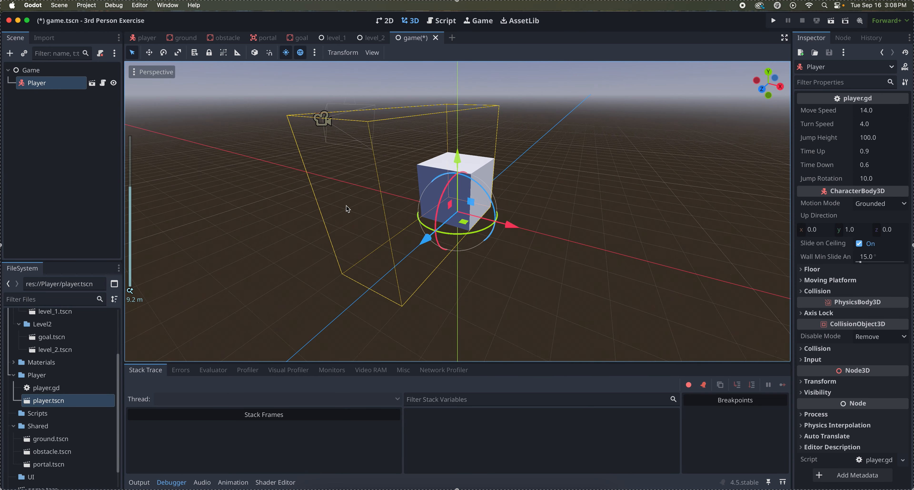
{"action": "scroll", "coordinate": [346, 206], "scroll_direction": "up", "scroll_amount": 4}
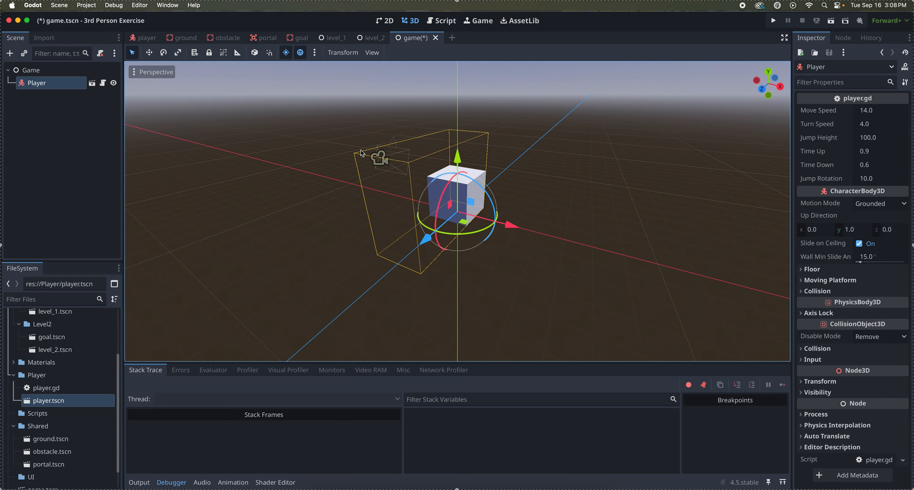
Step: Examine the Player cube and its camera in the viewport from several angles
{"action": "scroll", "coordinate": [360, 150], "scroll_direction": "down", "scroll_amount": 3}
{"action": "scroll", "coordinate": [360, 153], "scroll_direction": "right", "scroll_amount": 5}
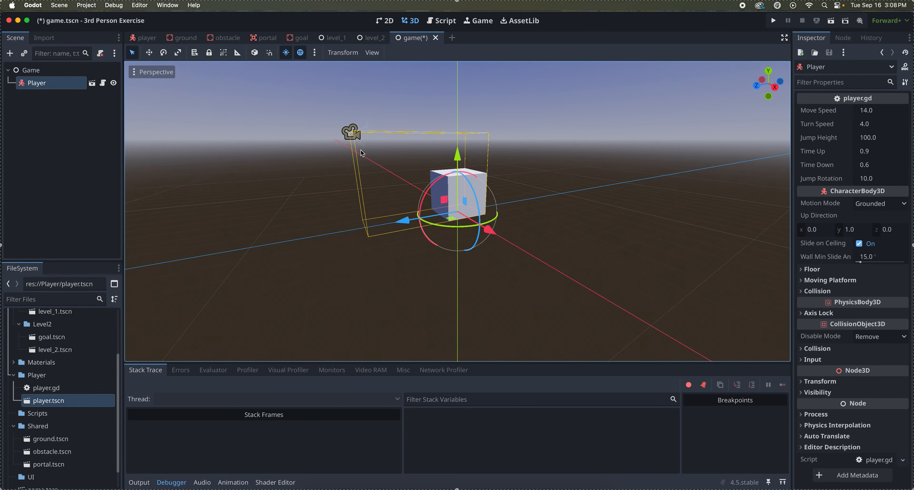
{"action": "scroll", "coordinate": [362, 153], "scroll_direction": "right", "scroll_amount": 5}
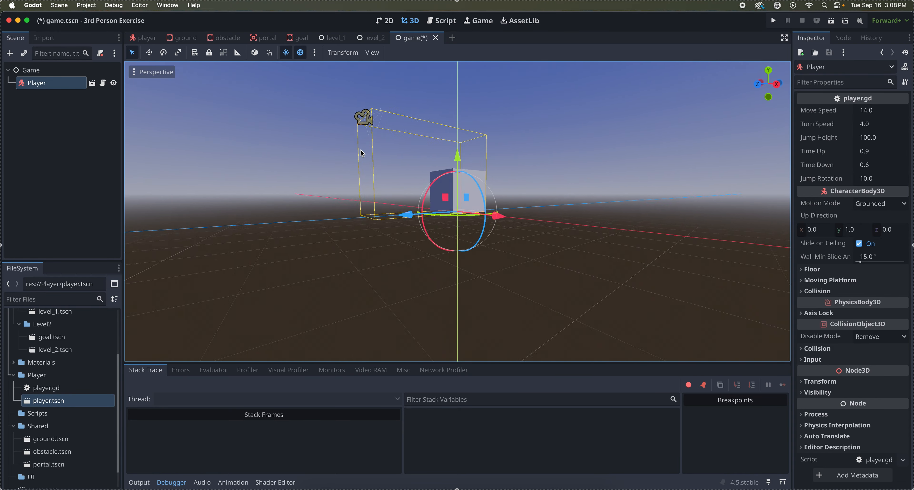
{"action": "scroll", "coordinate": [361, 149], "scroll_direction": "up", "scroll_amount": 3}
{"action": "scroll", "coordinate": [361, 149], "scroll_direction": "left", "scroll_amount": 4}
{"action": "scroll", "coordinate": [360, 149], "scroll_direction": "right", "scroll_amount": 5}
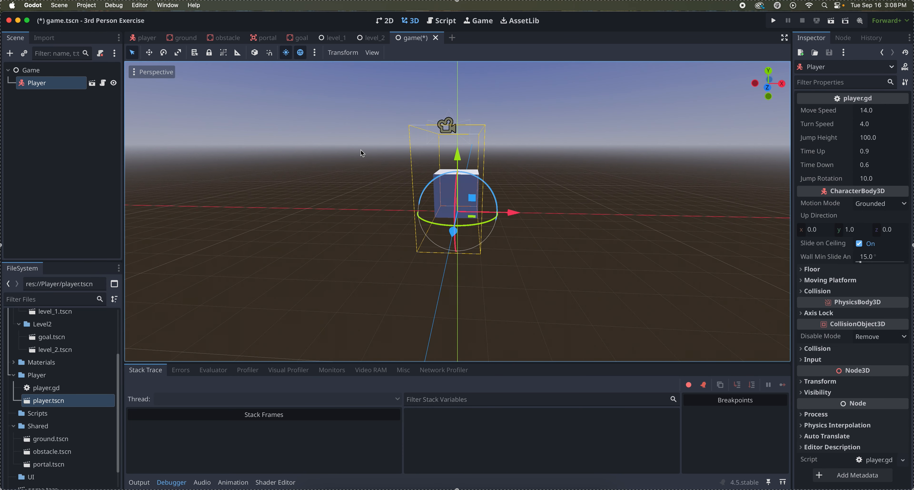
{"action": "scroll", "coordinate": [361, 150], "scroll_direction": "right", "scroll_amount": 3}
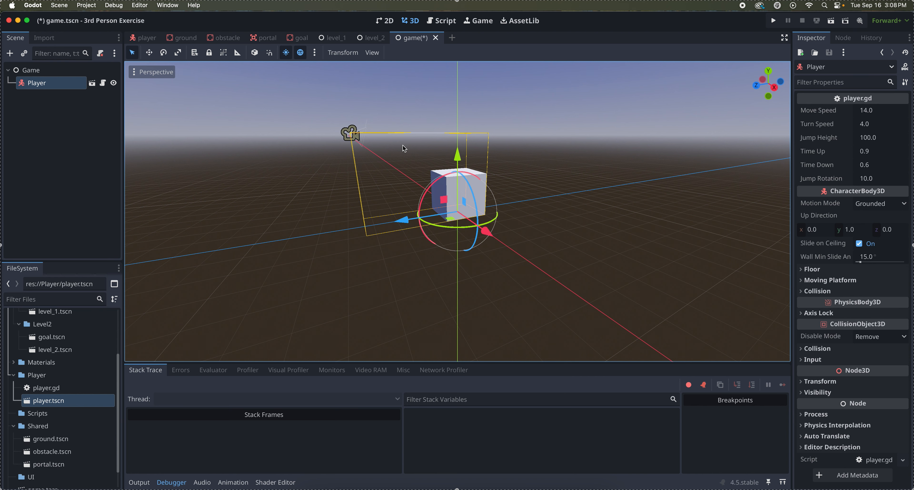
Step: Look over the level_1 and level_2 scenes to compare their contents and lighting
{"action": "left_click", "coordinate": [333, 37]}
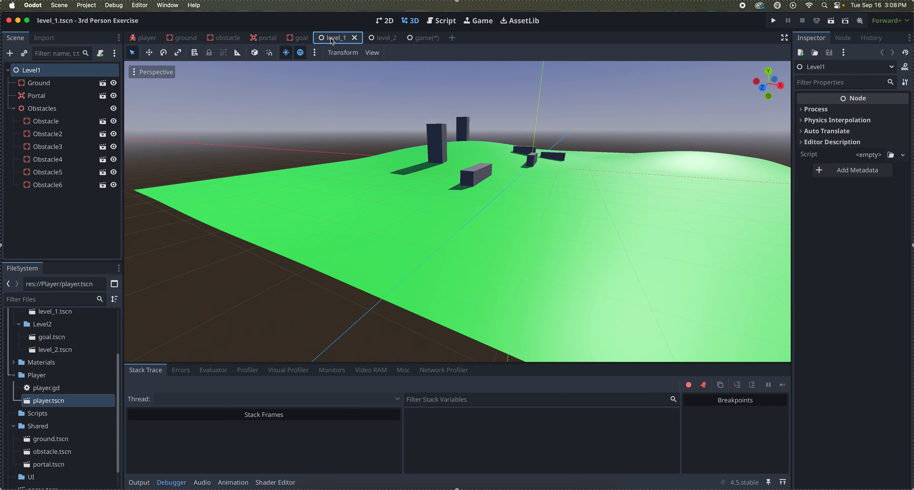
{"action": "left_click", "coordinate": [381, 39]}
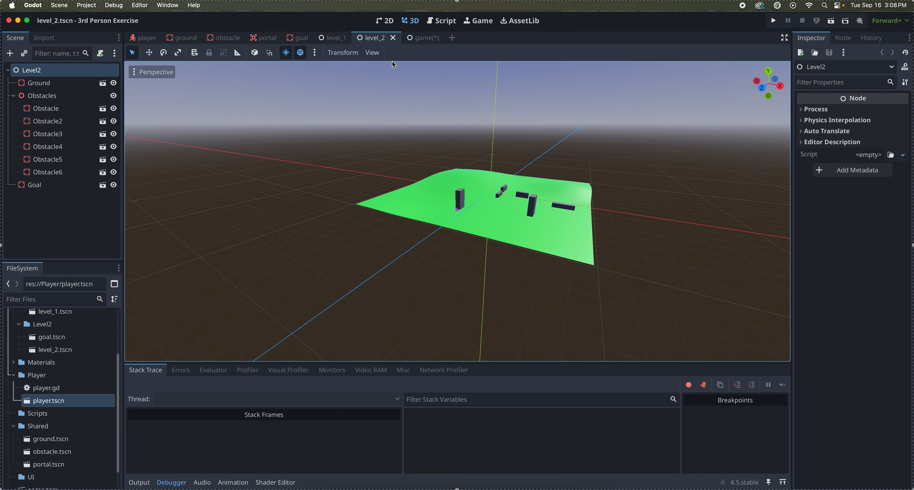
{"action": "left_click", "coordinate": [335, 38]}
{"action": "left_click", "coordinate": [386, 39]}
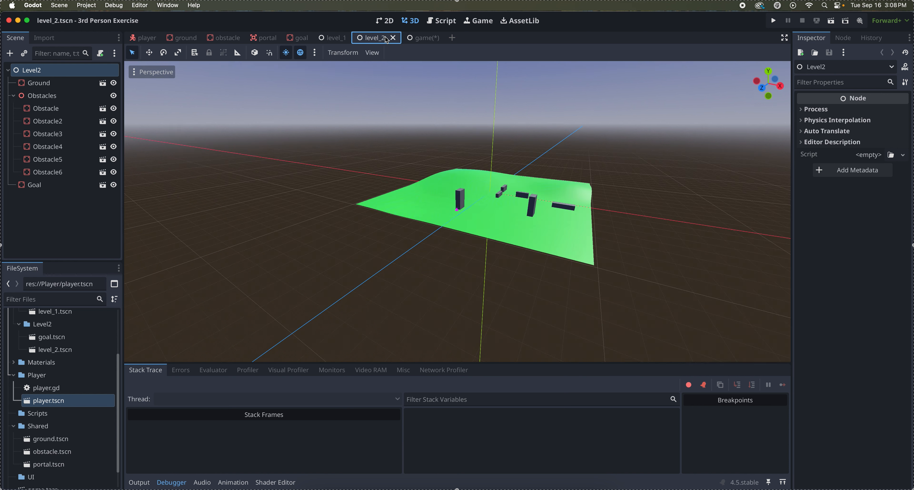
Step: In the game scene, set the preview sun's angular altitude to 35.4° and azimuth to 13.2°
{"action": "left_click", "coordinate": [424, 38]}
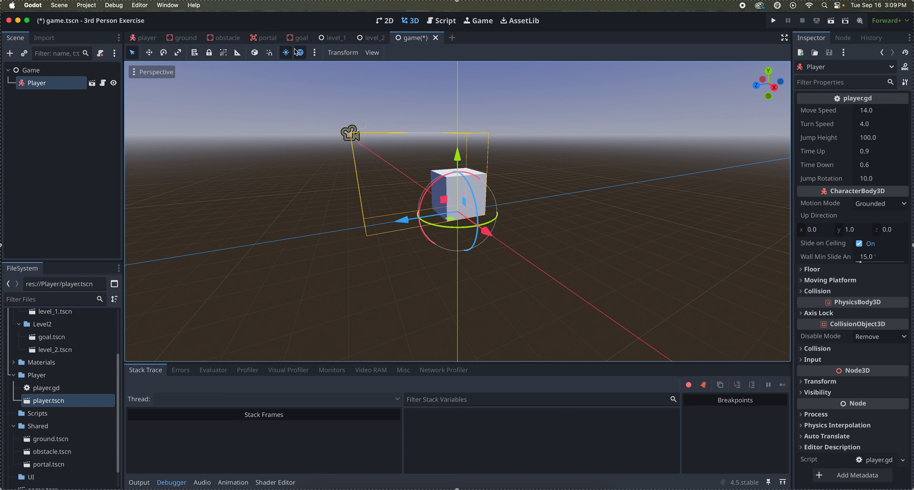
{"action": "left_click", "coordinate": [315, 52]}
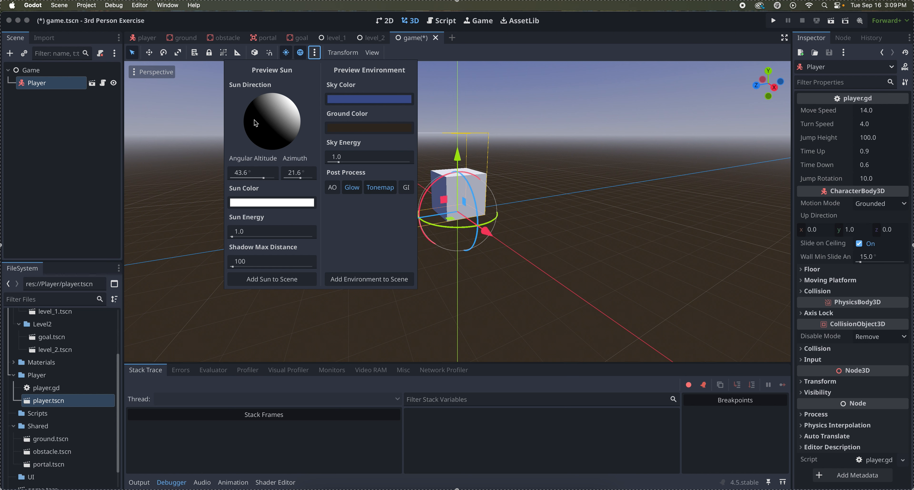
{"action": "mouse_move", "coordinate": [263, 178]}
{"action": "left_mouse_down"}
{"action": "mouse_move", "coordinate": [298, 180]}
{"action": "mouse_move", "coordinate": [289, 180]}
{"action": "left_mouse_up"}
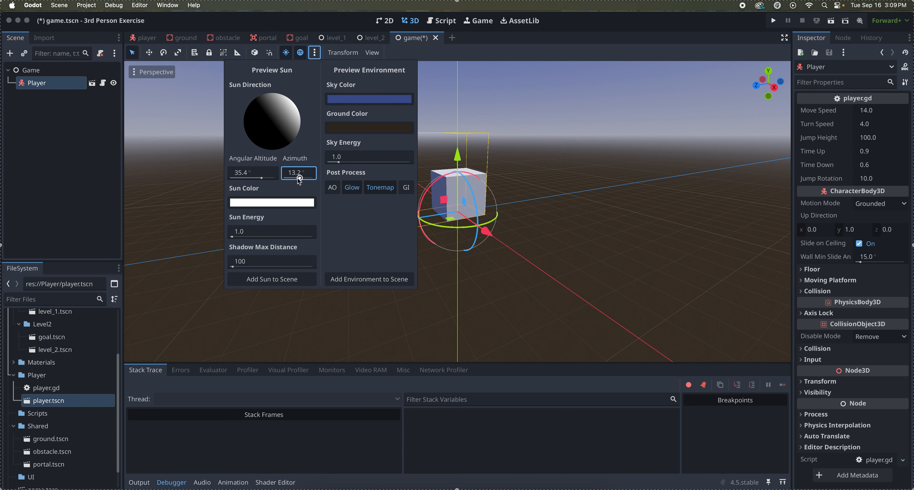
Step: Change the preview sun's color to a bright, pale blue tint
{"action": "left_click", "coordinate": [266, 200]}
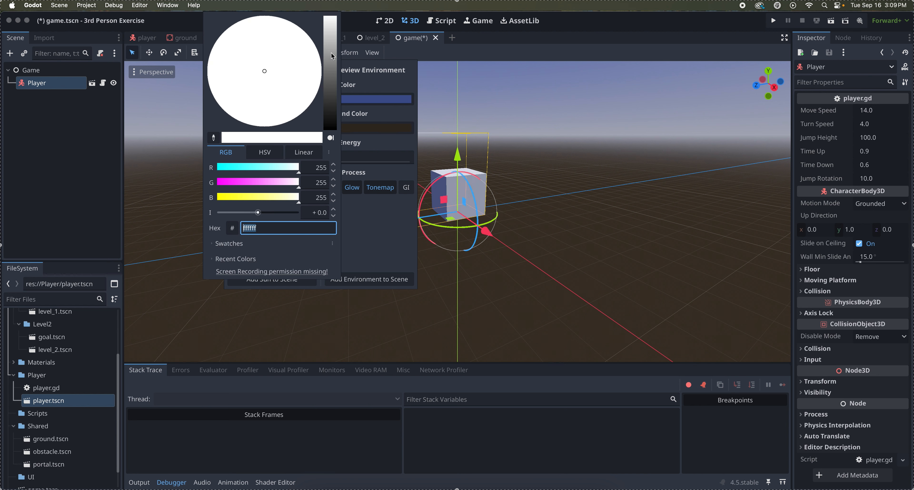
{"action": "left_click_drag", "start_coordinate": [332, 56], "coordinate": [330, 43]}
{"action": "left_click", "coordinate": [264, 71]}
{"action": "mouse_move", "coordinate": [264, 69]}
{"action": "left_mouse_down"}
{"action": "mouse_move", "coordinate": [241, 66]}
{"action": "mouse_move", "coordinate": [288, 70]}
{"action": "mouse_move", "coordinate": [279, 83]}
{"action": "mouse_move", "coordinate": [250, 71]}
{"action": "left_mouse_up"}
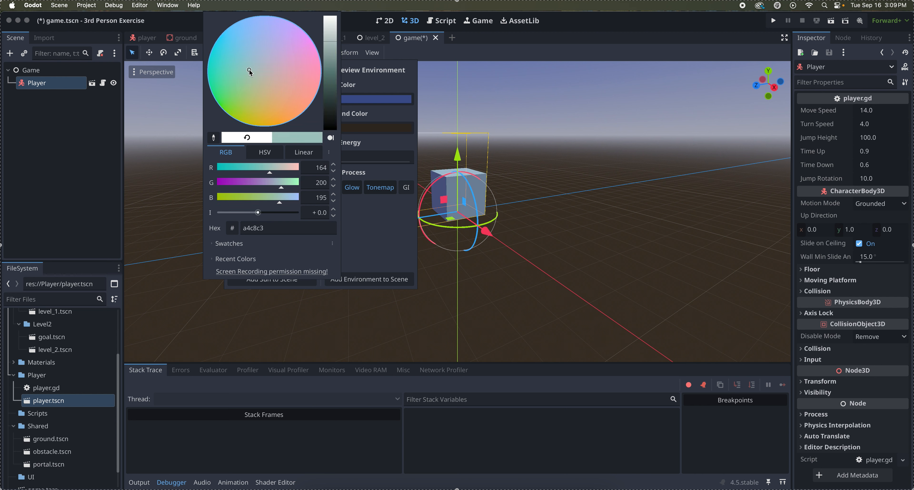
{"action": "left_click_drag", "start_coordinate": [331, 53], "coordinate": [330, 24]}
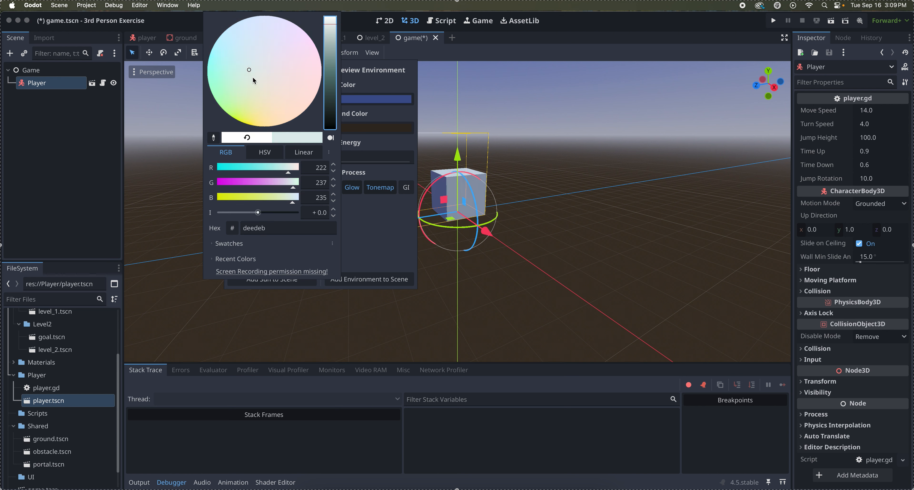
{"action": "mouse_move", "coordinate": [248, 68]}
{"action": "left_mouse_down"}
{"action": "mouse_move", "coordinate": [237, 67]}
{"action": "mouse_move", "coordinate": [240, 60]}
{"action": "left_mouse_up"}
{"action": "left_click", "coordinate": [357, 207]}
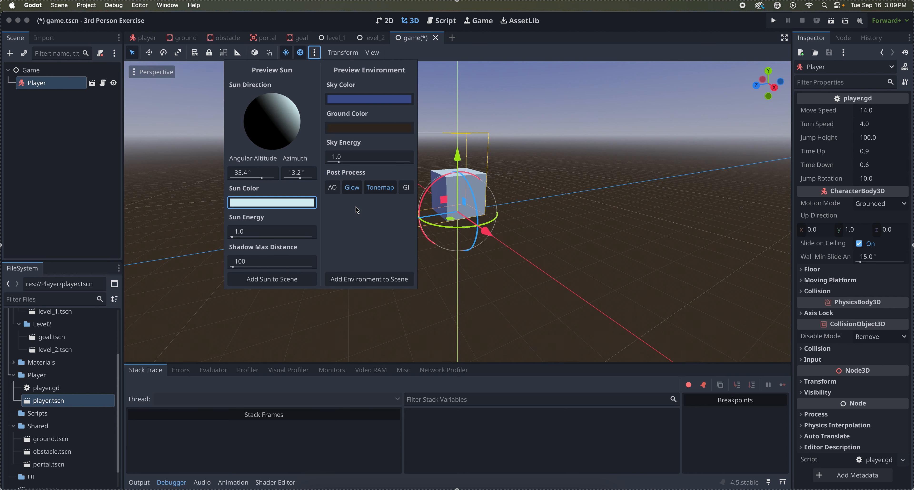
Step: Try other sun energy and shadow max distance values for the preview sun, and restore them to 1.0 and 100
{"action": "left_click_drag", "start_coordinate": [233, 236], "coordinate": [242, 238]}
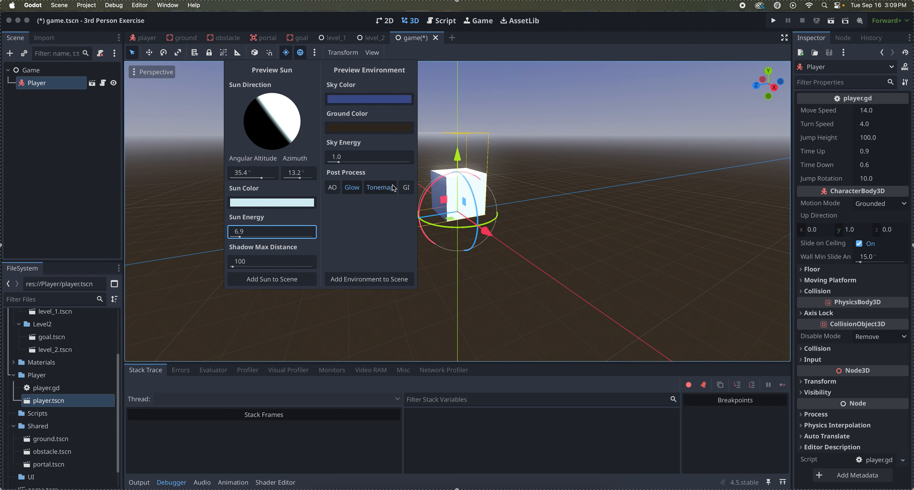
{"action": "left_click_drag", "start_coordinate": [241, 242], "coordinate": [235, 242]}
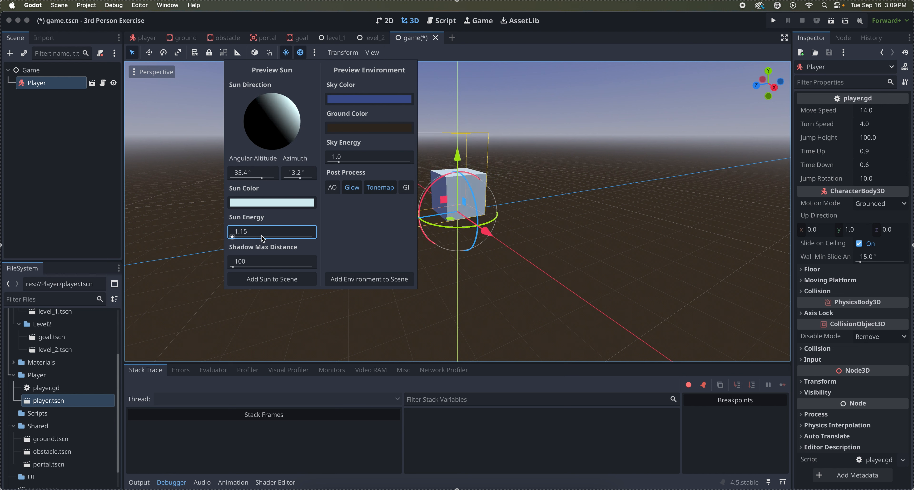
{"action": "mouse_move", "coordinate": [234, 268]}
{"action": "left_mouse_down"}
{"action": "mouse_move", "coordinate": [251, 268]}
{"action": "mouse_move", "coordinate": [241, 268]}
{"action": "left_mouse_up"}
{"action": "left_click", "coordinate": [244, 262]}
{"action": "type", "text": "100"}
{"action": "key", "text": "Return"}
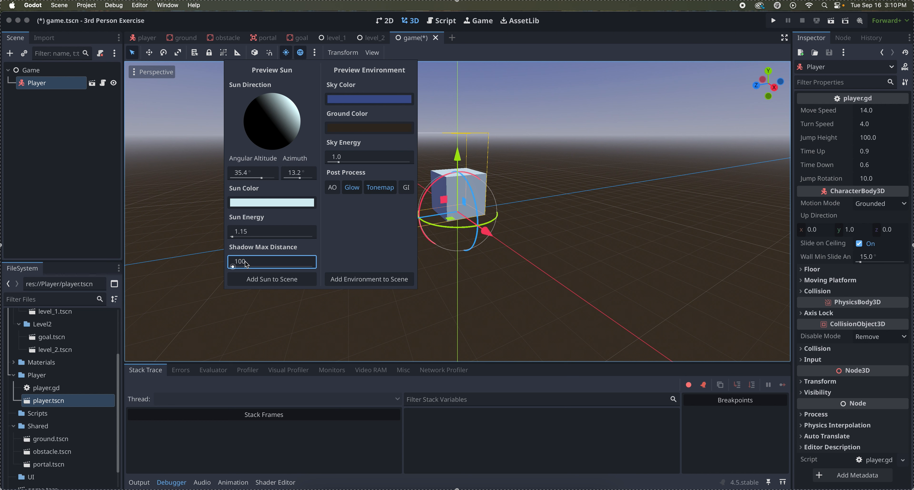
{"action": "left_click", "coordinate": [245, 231]}
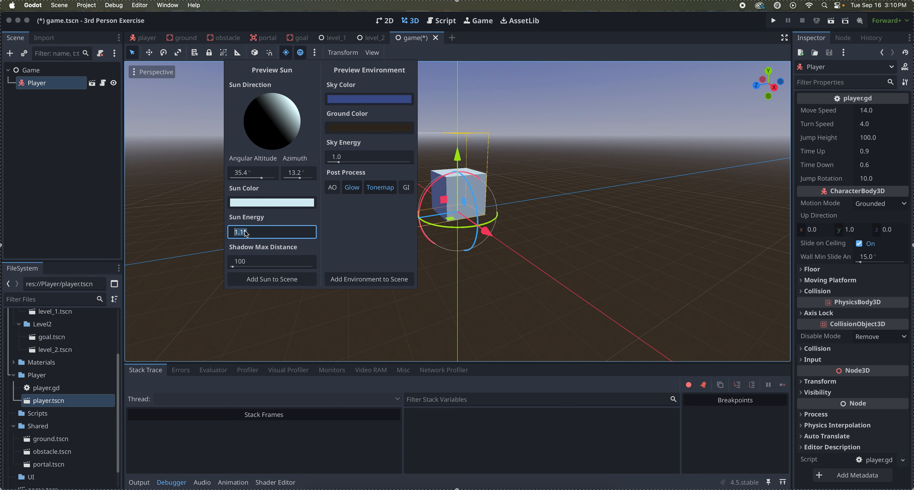
{"action": "type", "text": "1.0"}
{"action": "key", "text": "Return"}
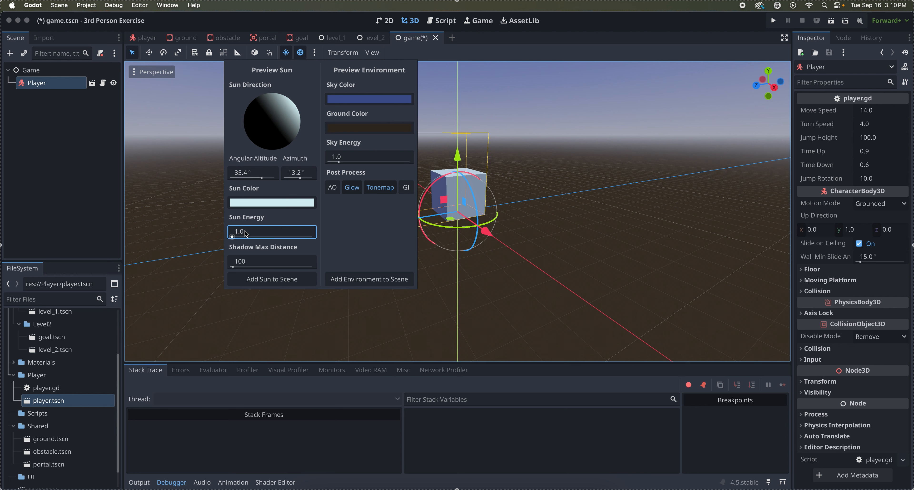
Step: Add the preview sun to the scene and move the DirectionalLight3D above and to the side of the player cube
{"action": "left_click", "coordinate": [282, 280]}
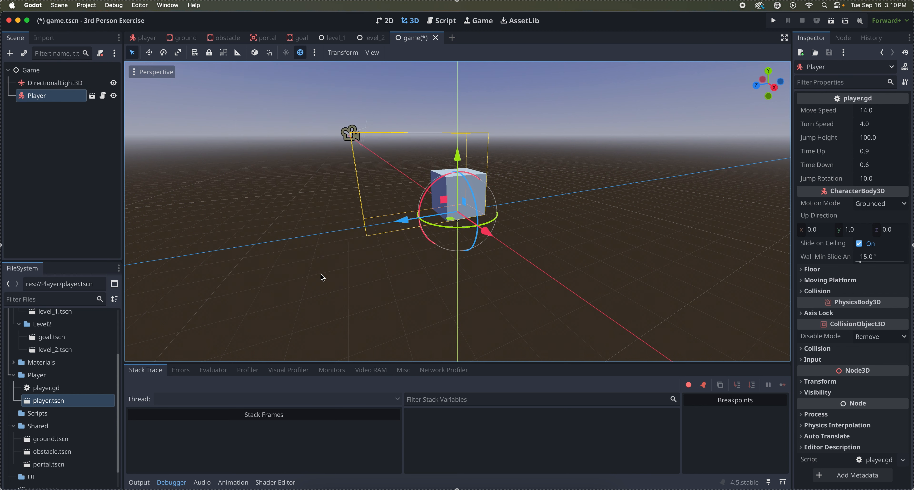
{"action": "left_click", "coordinate": [66, 83]}
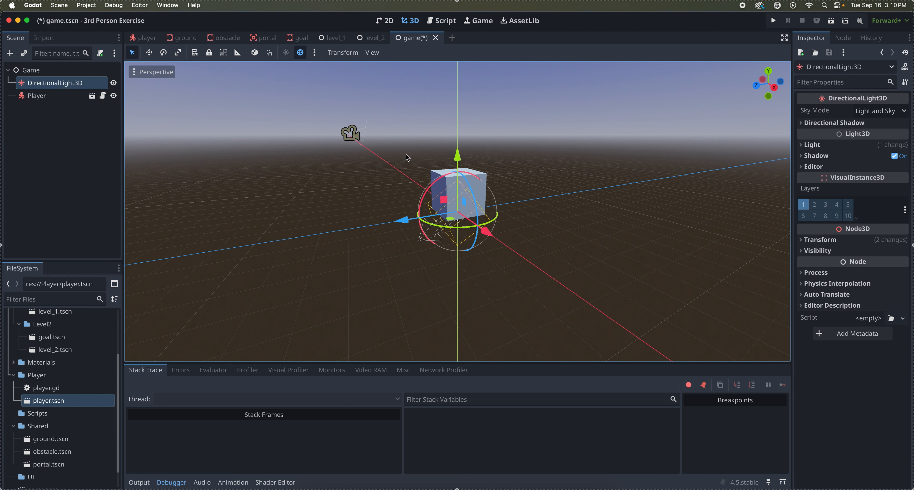
{"action": "left_click_drag", "start_coordinate": [459, 158], "coordinate": [458, 107]}
{"action": "left_click_drag", "start_coordinate": [409, 160], "coordinate": [482, 160]}
{"action": "left_click_drag", "start_coordinate": [522, 95], "coordinate": [524, 82]}
{"action": "scroll", "coordinate": [427, 177], "scroll_direction": "right", "scroll_amount": 2}
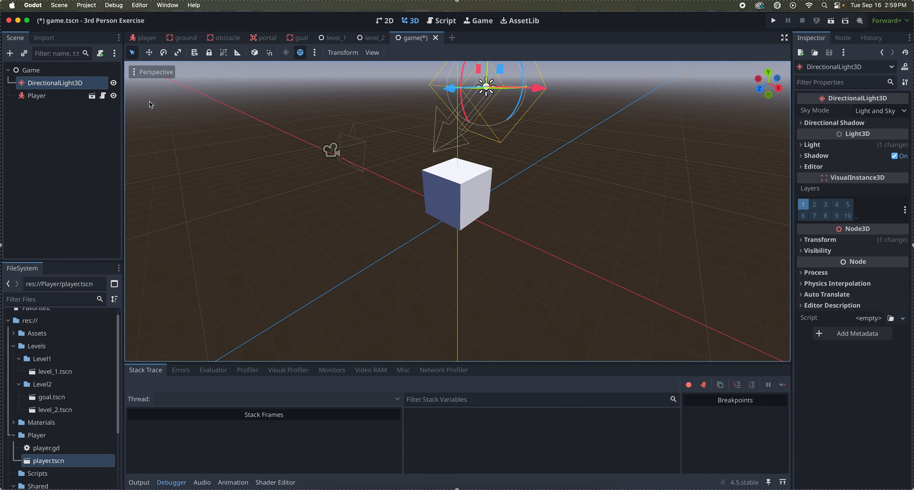
Step: Search the node types for "light" to review the available 3D lights, without creating a node
{"action": "left_click", "coordinate": [10, 54]}
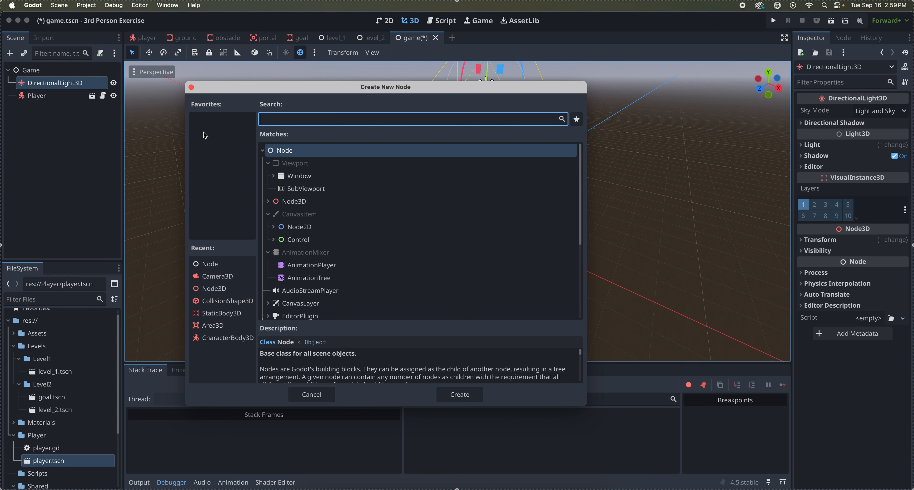
{"action": "type", "text": "light"}
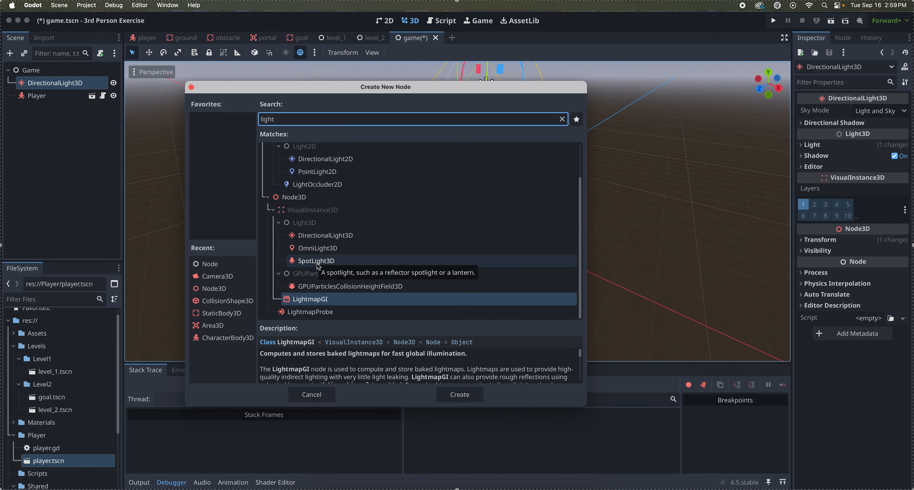
{"action": "left_click", "coordinate": [305, 396]}
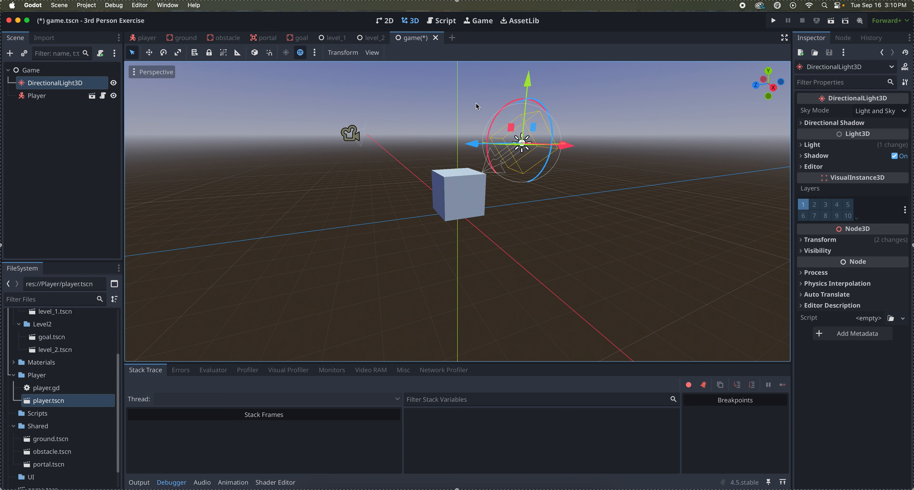
Step: Change the preview environment's sky color to a vivid purple, hex a54be2
{"action": "left_click", "coordinate": [314, 53]}
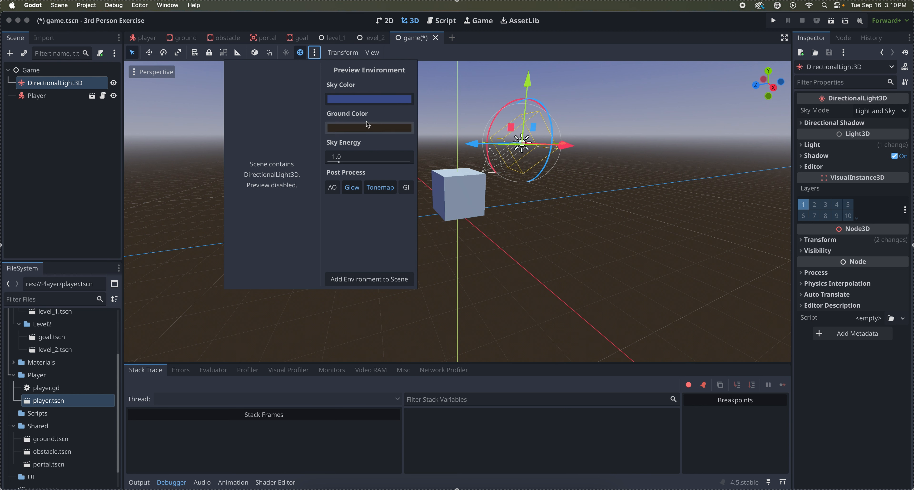
{"action": "left_click", "coordinate": [368, 100]}
{"action": "left_click", "coordinate": [427, 140]}
{"action": "mouse_move", "coordinate": [362, 136]}
{"action": "left_mouse_down"}
{"action": "mouse_move", "coordinate": [391, 129]}
{"action": "mouse_move", "coordinate": [428, 163]}
{"action": "left_mouse_up"}
{"action": "left_click", "coordinate": [427, 143]}
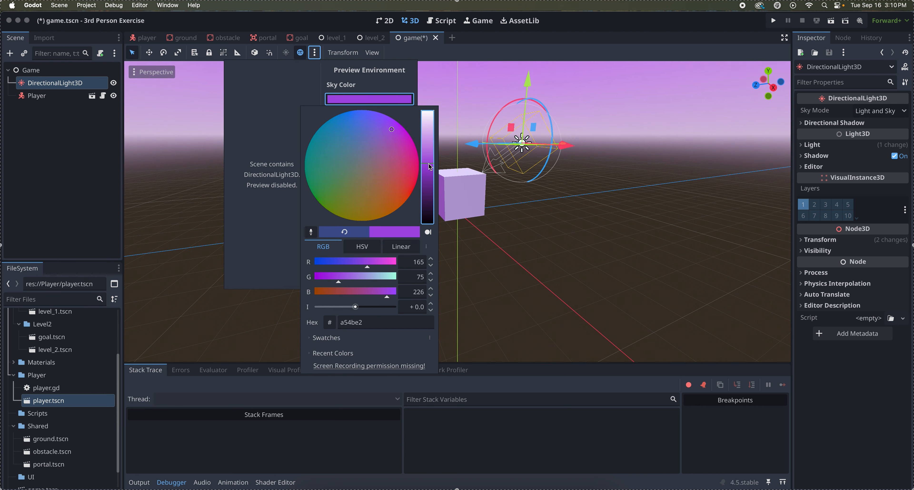
{"action": "left_click", "coordinate": [409, 85]}
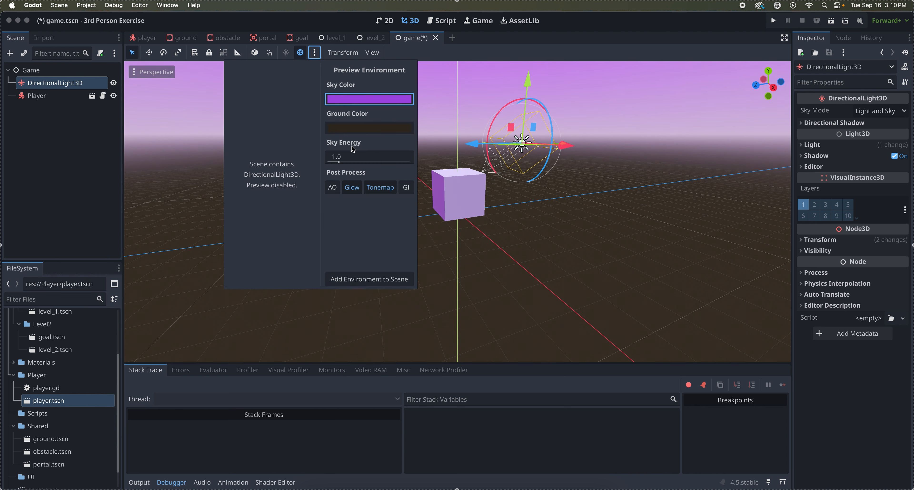
Step: Change the preview environment's ground color to a muted pinkish purple, hex b885bf
{"action": "left_click", "coordinate": [385, 128]}
{"action": "left_click", "coordinate": [428, 190]}
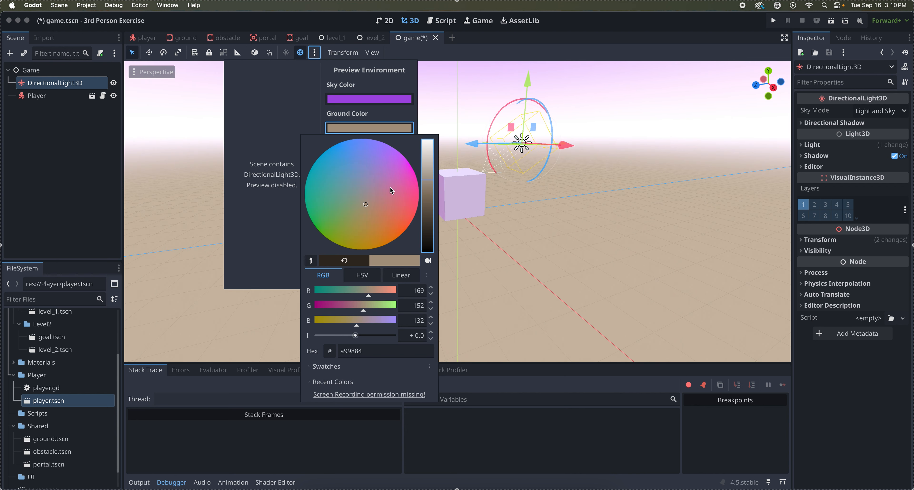
{"action": "left_click_drag", "start_coordinate": [362, 197], "coordinate": [427, 181]}
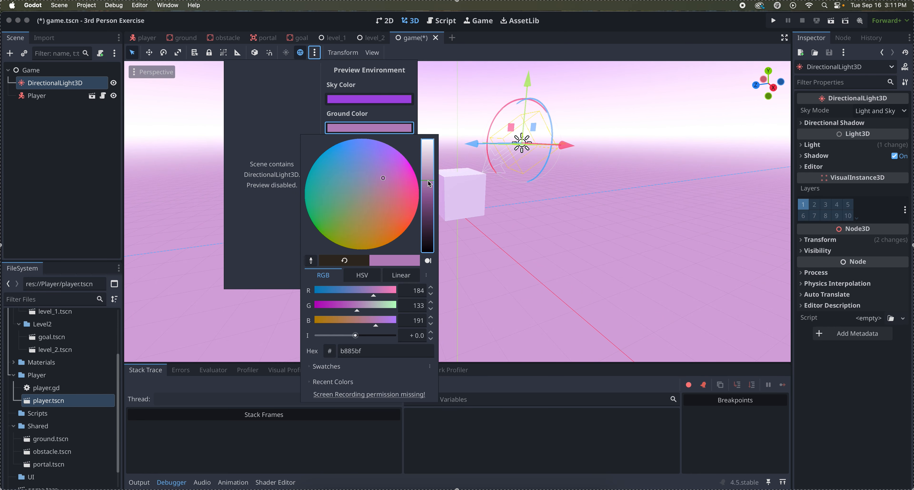
{"action": "left_click", "coordinate": [386, 108]}
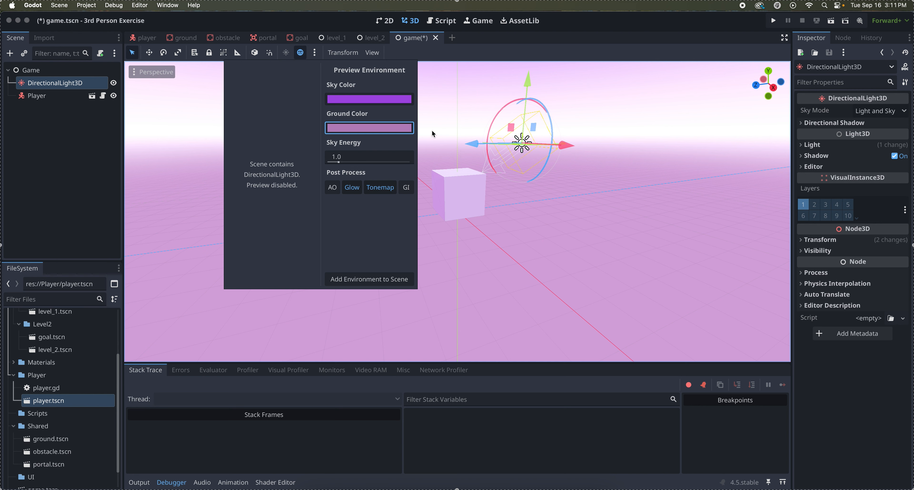
Step: Set the preview sky energy to 0.95 and add the environment to the scene
{"action": "left_click_drag", "start_coordinate": [339, 162], "coordinate": [338, 164]}
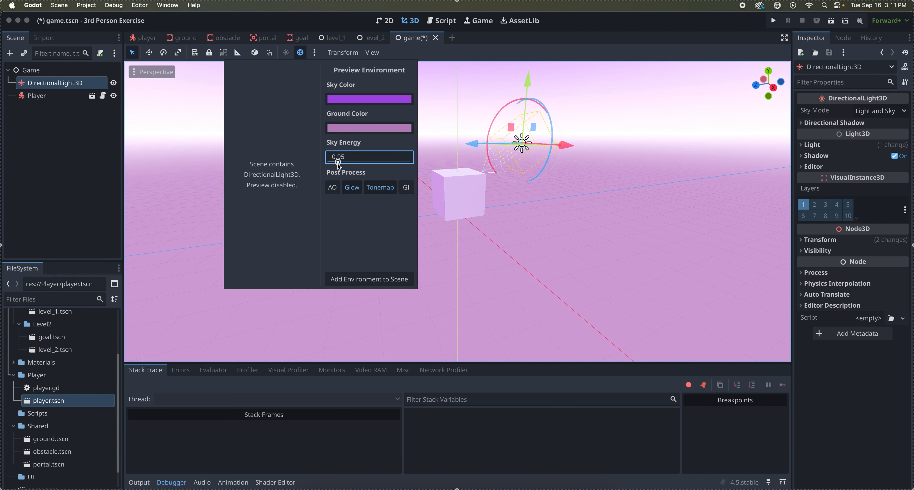
{"action": "left_click", "coordinate": [378, 280]}
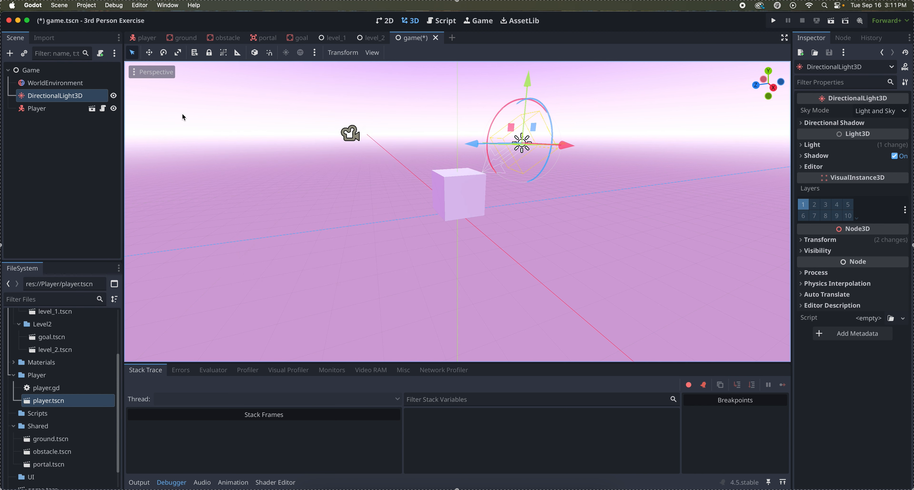
Step: Examine the background and sky settings of the WorldEnvironment's Environment resource, including the available background modes
{"action": "left_click", "coordinate": [64, 88]}
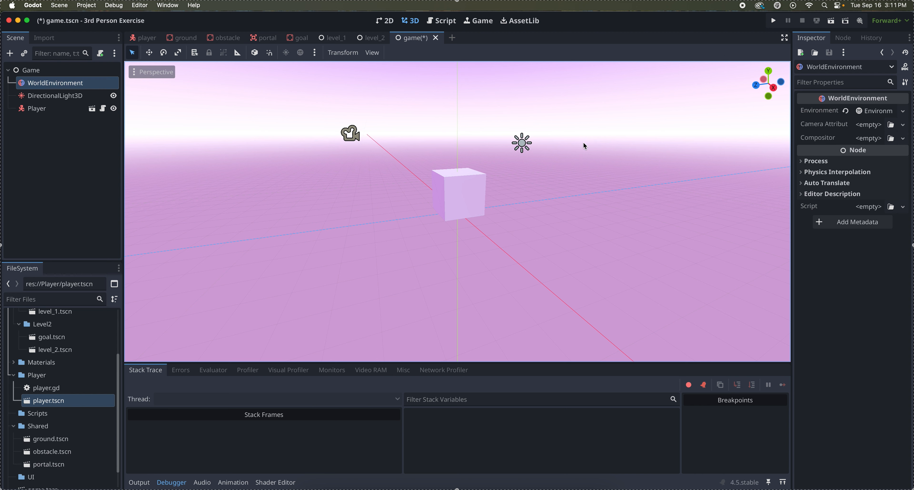
{"action": "left_click", "coordinate": [875, 113]}
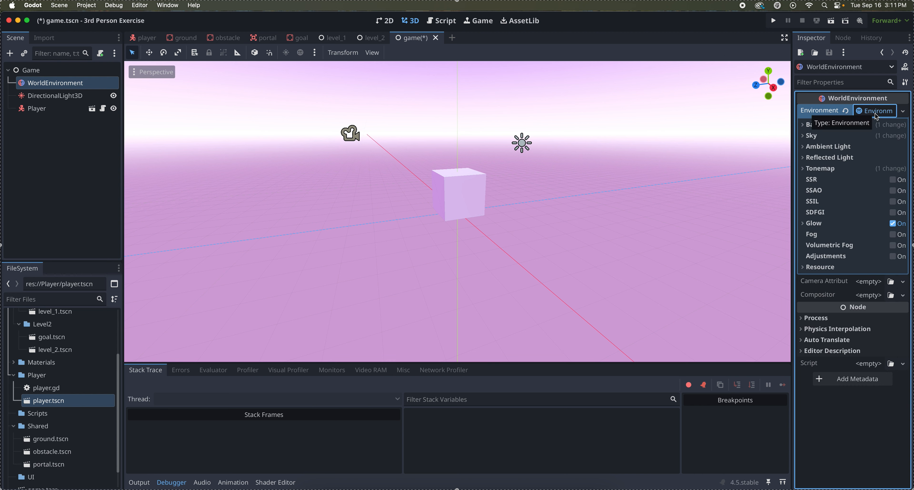
{"action": "left_click", "coordinate": [805, 125]}
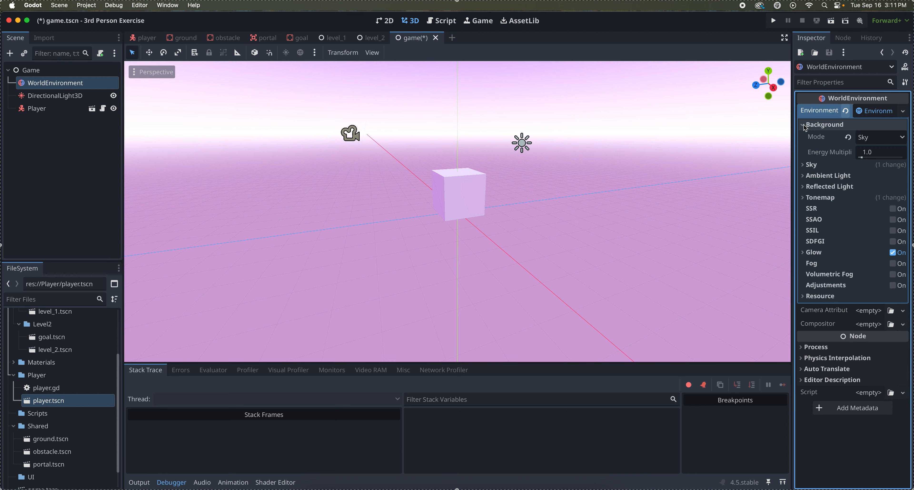
{"action": "left_click", "coordinate": [803, 165]}
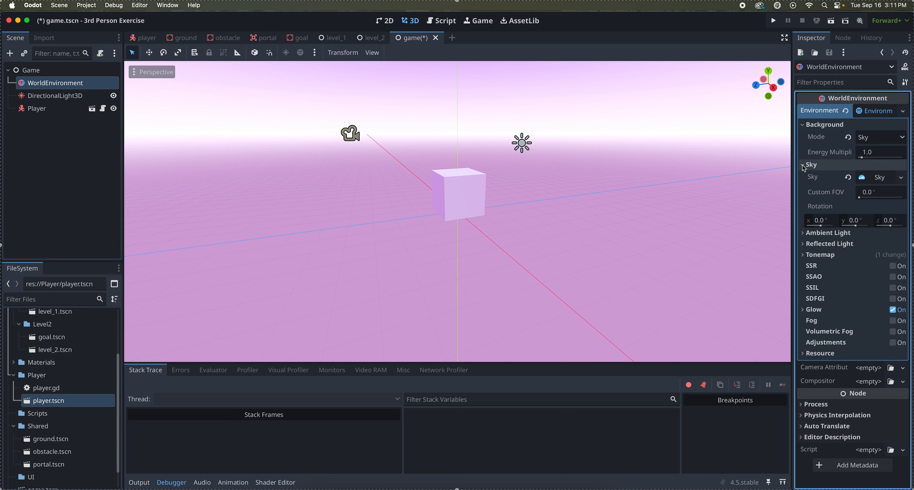
{"action": "left_click", "coordinate": [890, 138]}
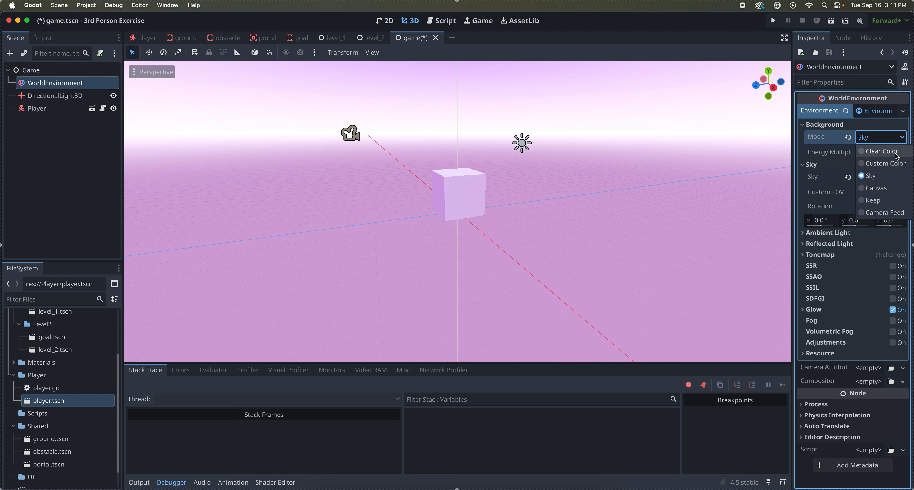
{"action": "left_click", "coordinate": [902, 140]}
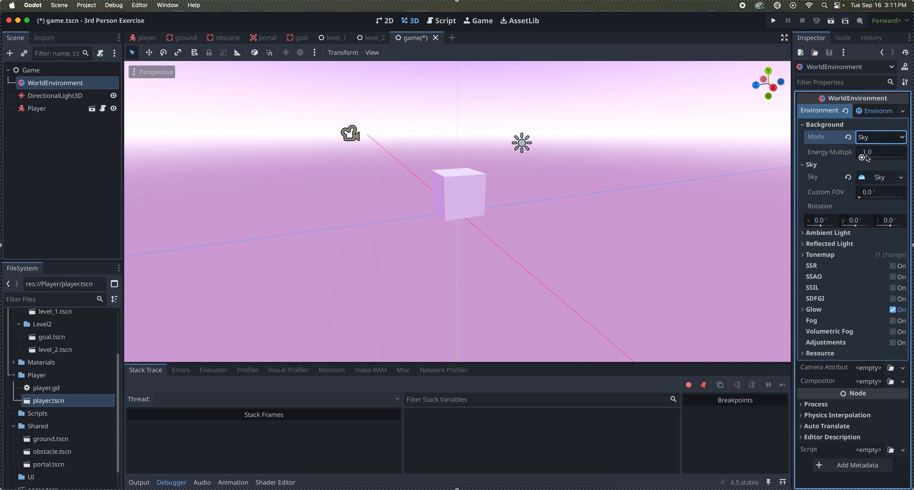
Step: Expand the environment's procedural sky material with its sky and ground settings, and set the sky curve to 0.344
{"action": "left_click", "coordinate": [876, 179]}
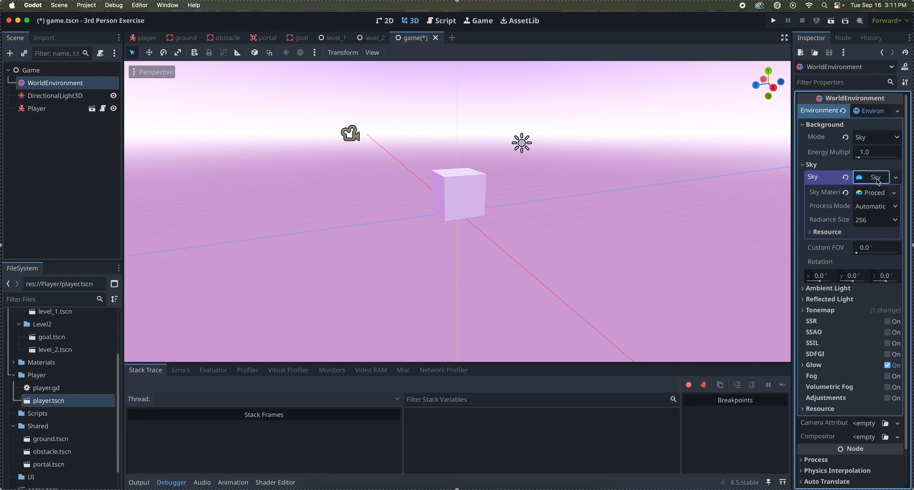
{"action": "left_click", "coordinate": [875, 195]}
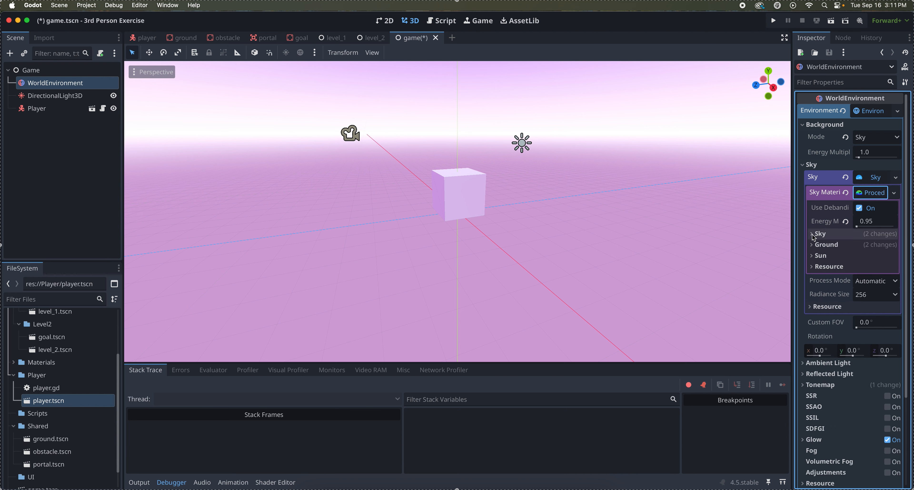
{"action": "left_click", "coordinate": [820, 234]}
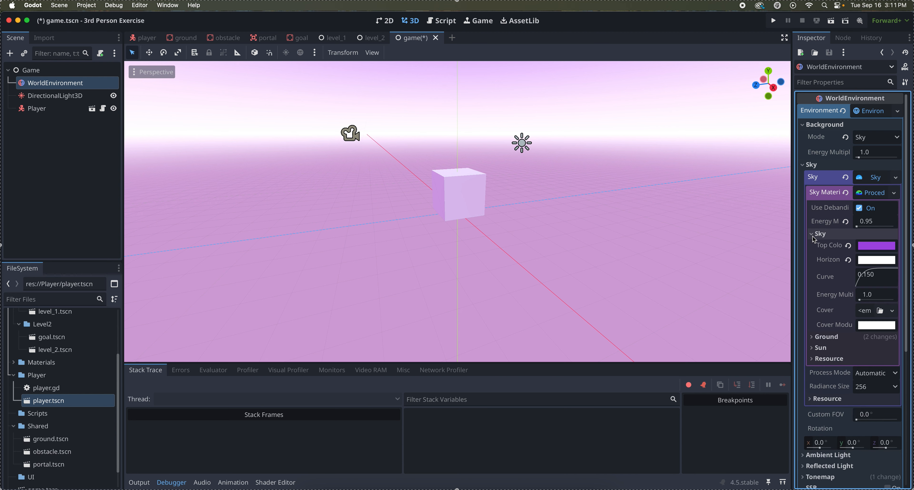
{"action": "left_click", "coordinate": [812, 336]}
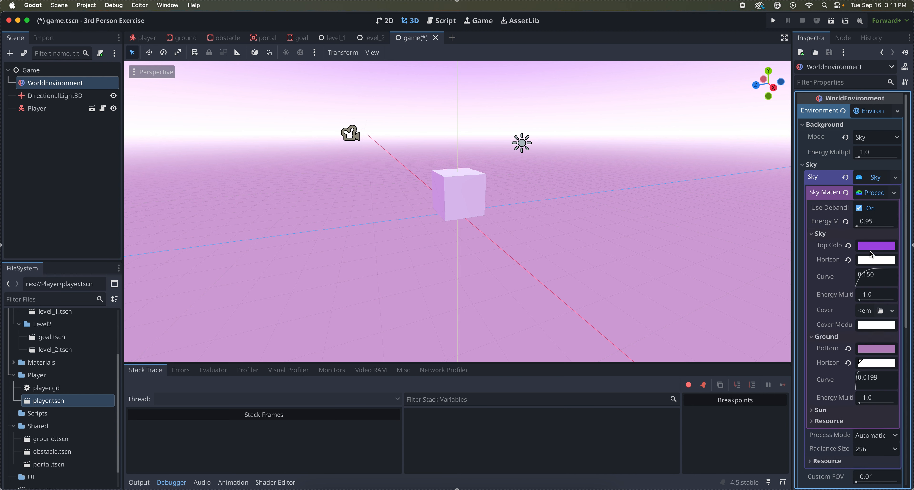
{"action": "mouse_move", "coordinate": [861, 281]}
{"action": "left_mouse_down"}
{"action": "mouse_move", "coordinate": [866, 293]}
{"action": "mouse_move", "coordinate": [874, 277]}
{"action": "mouse_move", "coordinate": [874, 290]}
{"action": "mouse_move", "coordinate": [887, 294]}
{"action": "mouse_move", "coordinate": [873, 273]}
{"action": "left_mouse_up"}
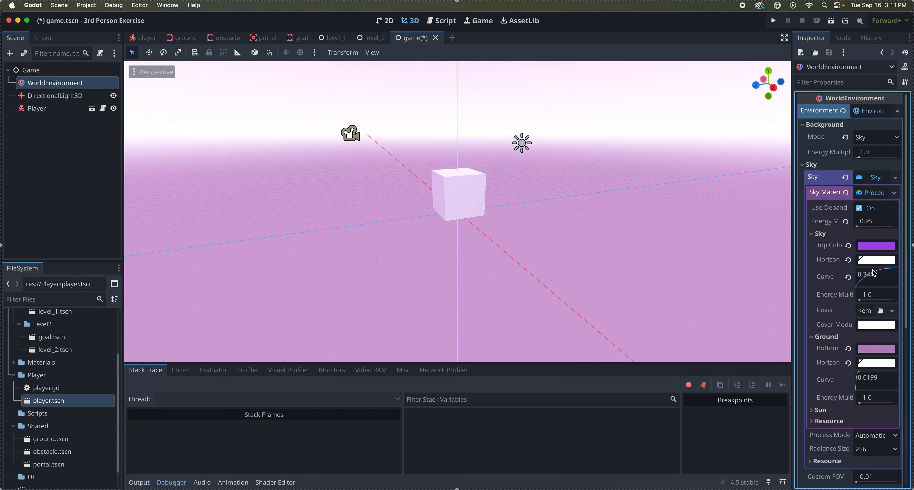
Step: Change the sky's horizon color to a light pink, Color(1.109, 0.835, 1.236)
{"action": "left_click", "coordinate": [876, 260]}
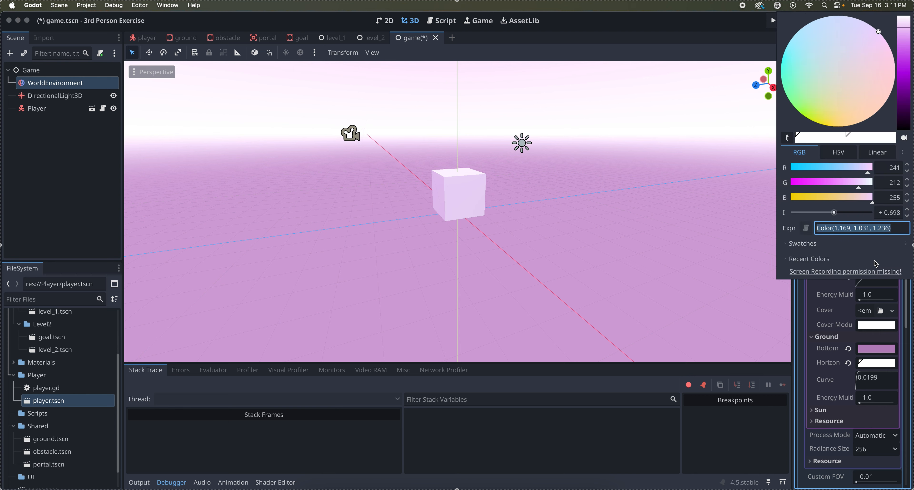
{"action": "left_click", "coordinate": [905, 37]}
{"action": "left_click_drag", "start_coordinate": [904, 35], "coordinate": [904, 39]}
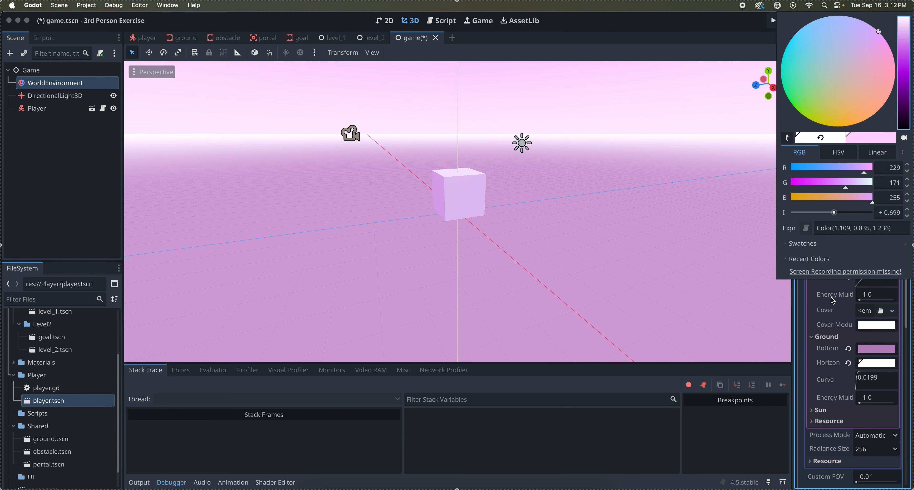
{"action": "left_click", "coordinate": [822, 303]}
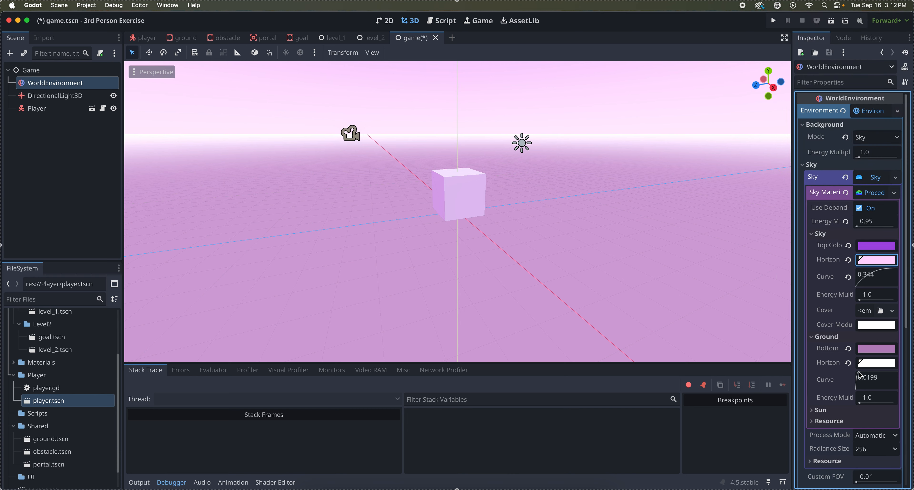
Step: Set the sky material's ground curve to 0.139 and its ground horizon color to light pink, Color(1.115, 0.855, 1.236)
{"action": "mouse_move", "coordinate": [859, 375]}
{"action": "left_mouse_down"}
{"action": "mouse_move", "coordinate": [873, 391]}
{"action": "mouse_move", "coordinate": [854, 388]}
{"action": "left_mouse_up"}
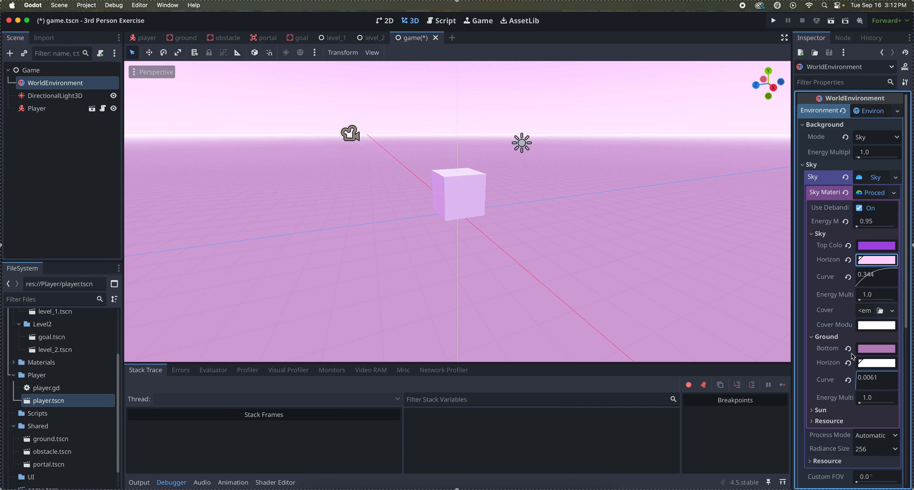
{"action": "left_click_drag", "start_coordinate": [861, 377], "coordinate": [873, 377]}
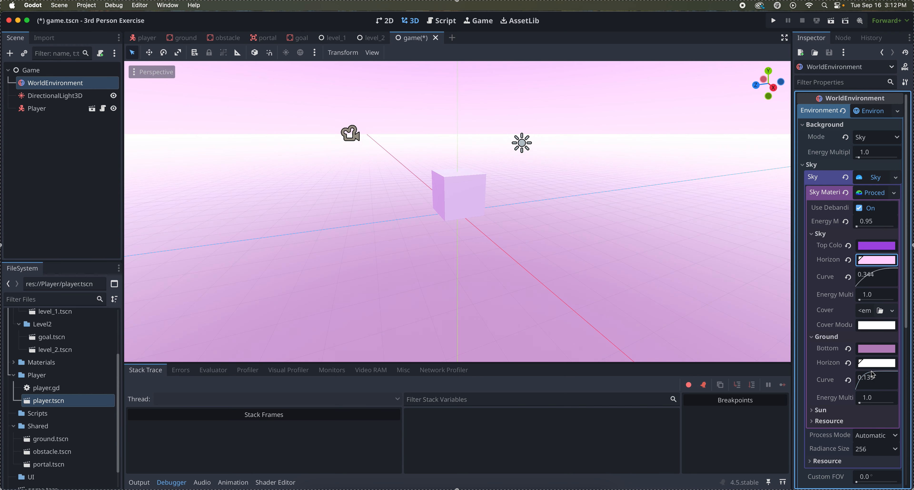
{"action": "left_click", "coordinate": [875, 362]}
{"action": "left_click_drag", "start_coordinate": [907, 117], "coordinate": [906, 128]}
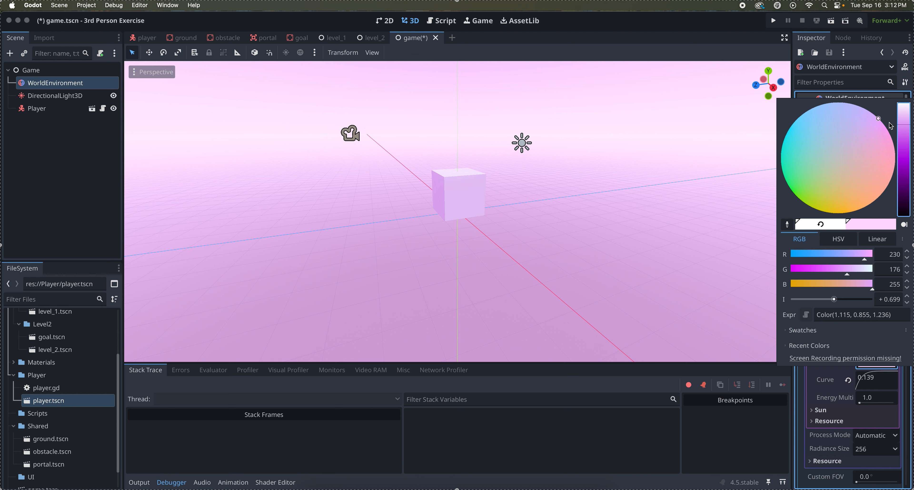
{"action": "left_click", "coordinate": [895, 100]}
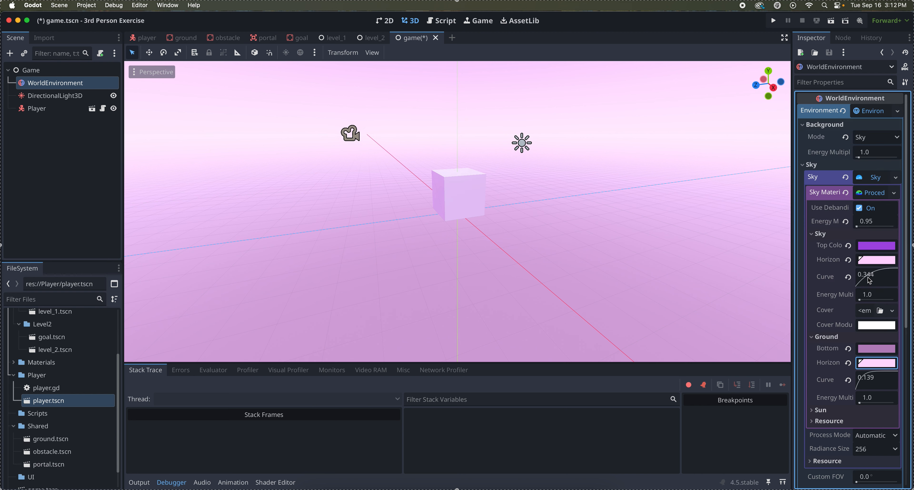
Step: Darken the sky material's ground bottom color to a deeper purple, hex 955da6
{"action": "left_click", "coordinate": [876, 348]}
{"action": "left_click_drag", "start_coordinate": [906, 135], "coordinate": [906, 149]}
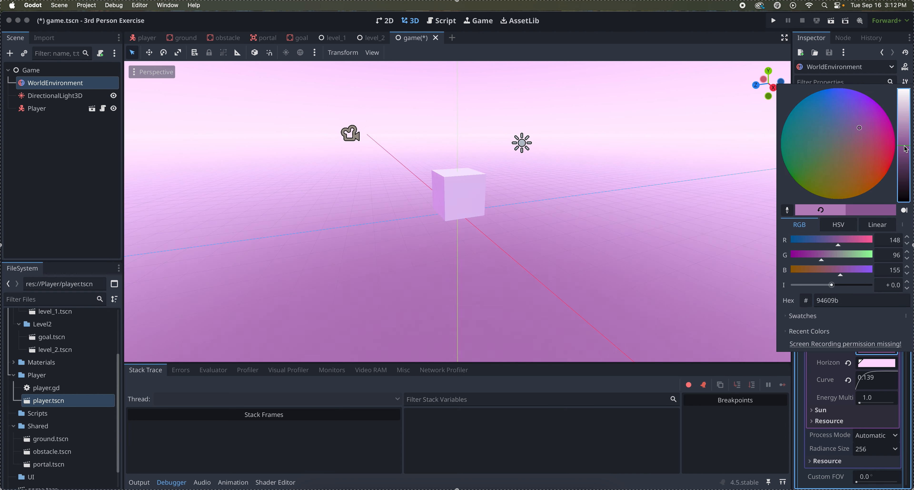
{"action": "left_click_drag", "start_coordinate": [862, 127], "coordinate": [860, 124]}
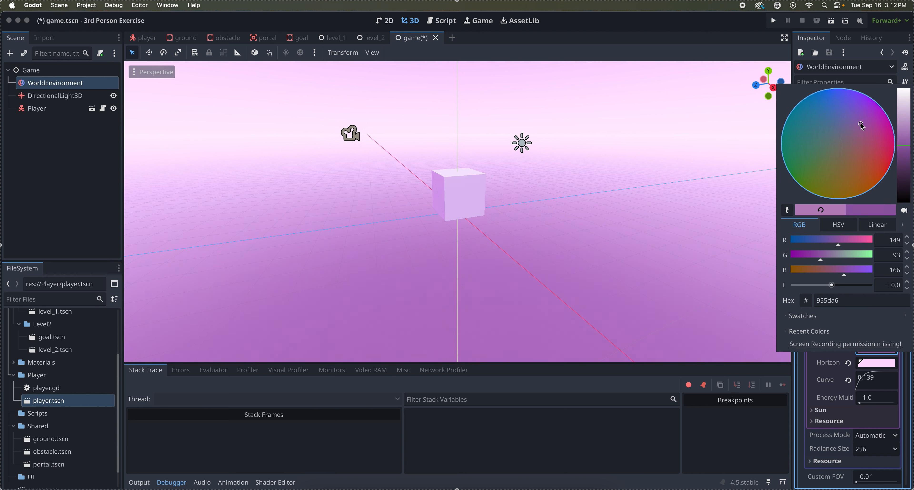
{"action": "left_click", "coordinate": [820, 360]}
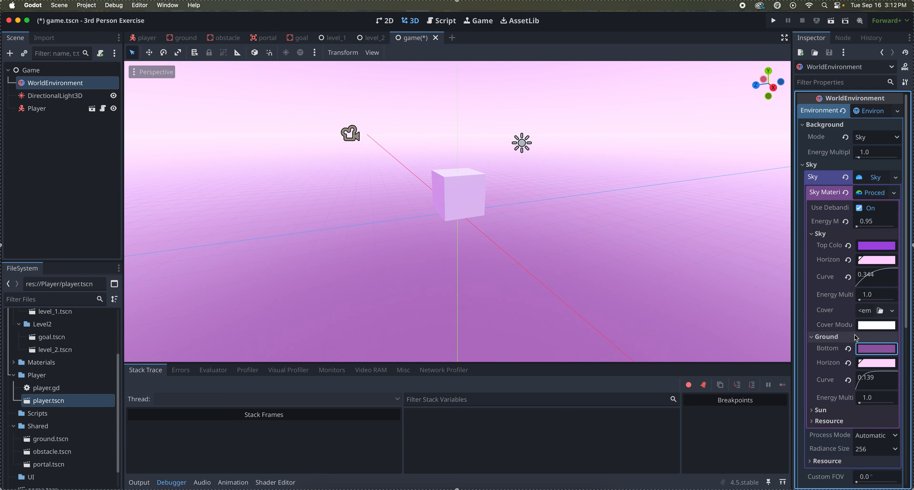
Step: Review the environment's ambient light and reflected light settings, and collapse the Environment resource
{"action": "scroll", "coordinate": [853, 312], "scroll_direction": "down", "scroll_amount": 5}
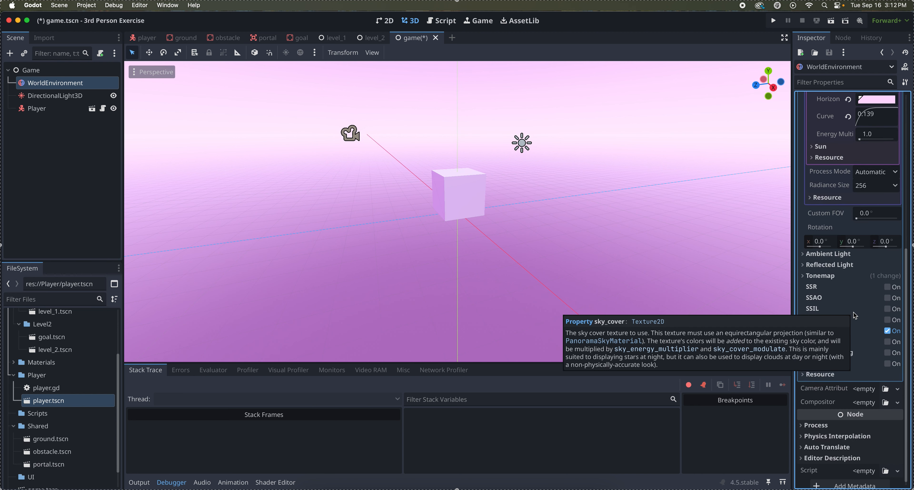
{"action": "left_click", "coordinate": [810, 372]}
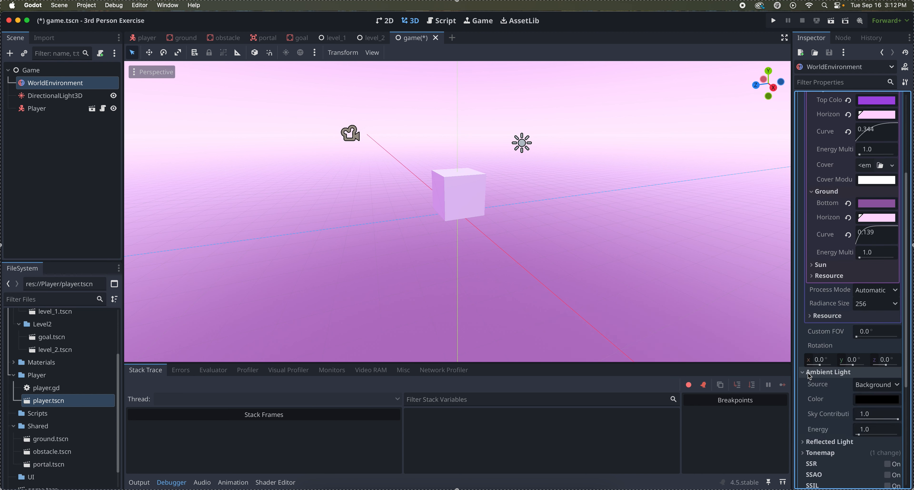
{"action": "left_click", "coordinate": [809, 443]}
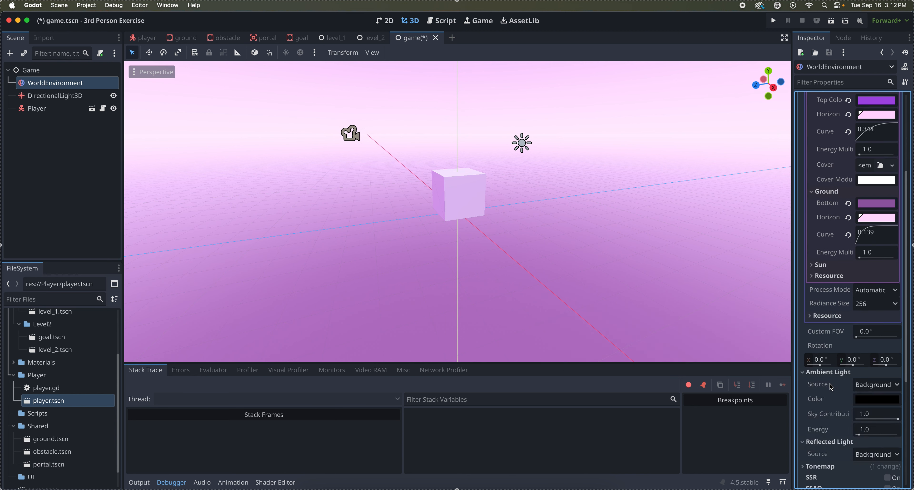
{"action": "scroll", "coordinate": [856, 436], "scroll_direction": "up", "scroll_amount": 5}
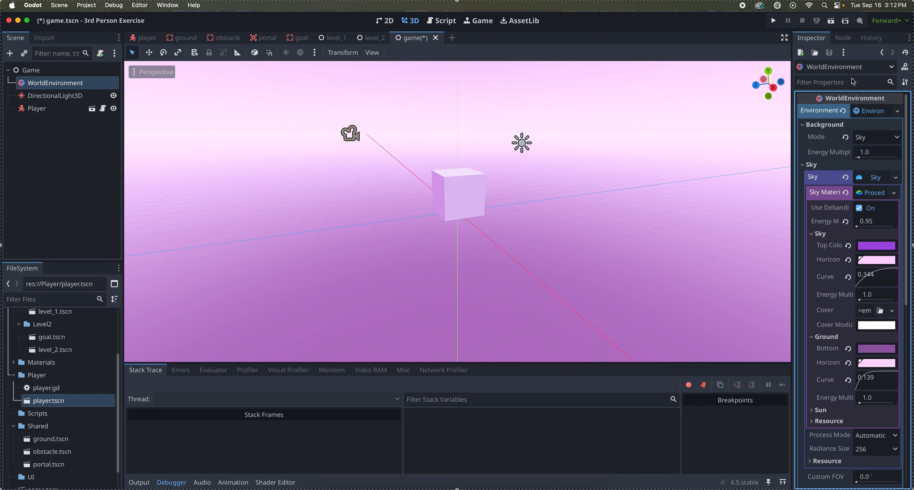
{"action": "left_click", "coordinate": [866, 112]}
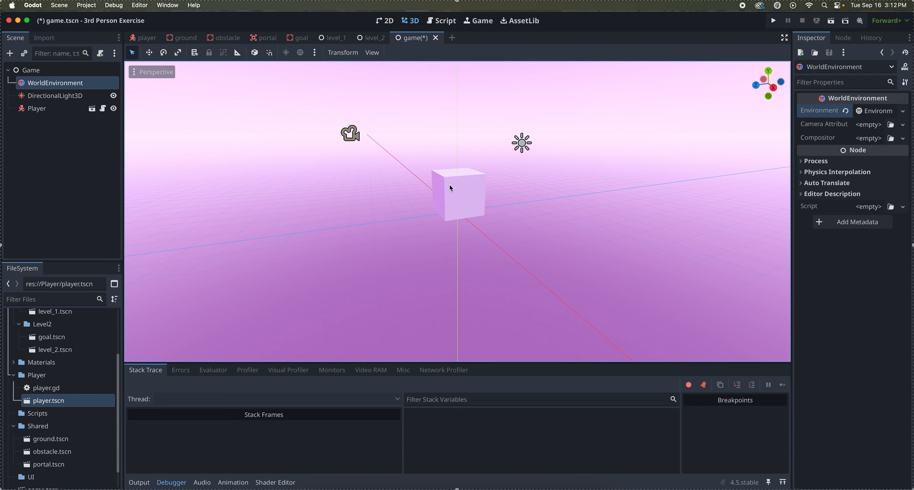
Step: Rotate the DirectionalLight3D very slightly and raise it a little higher above the player cube
{"action": "left_click", "coordinate": [71, 96]}
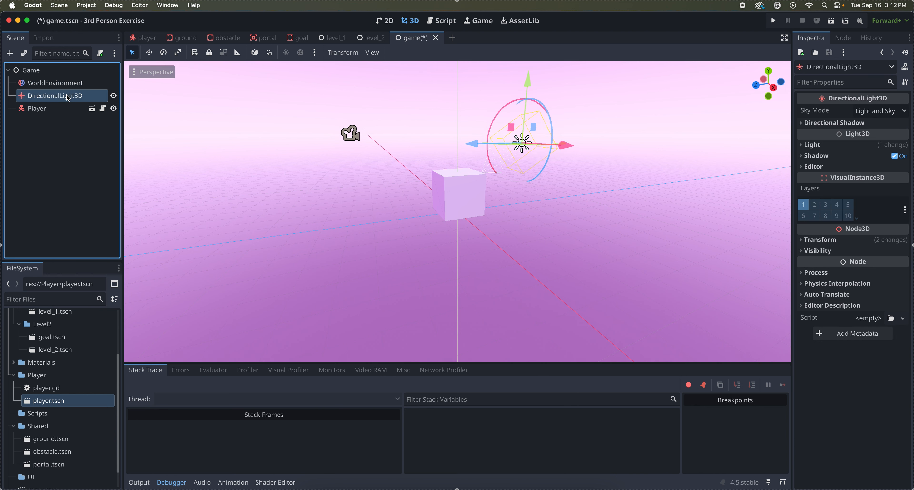
{"action": "mouse_move", "coordinate": [494, 127]}
{"action": "left_mouse_down"}
{"action": "mouse_move", "coordinate": [500, 119]}
{"action": "mouse_move", "coordinate": [487, 139]}
{"action": "mouse_move", "coordinate": [489, 125]}
{"action": "left_mouse_up"}
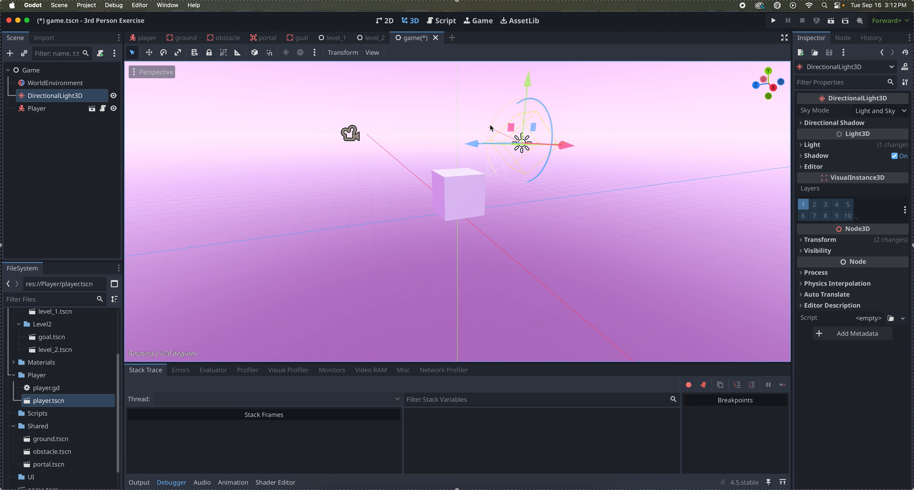
{"action": "mouse_move", "coordinate": [530, 82]}
{"action": "left_mouse_down"}
{"action": "mouse_move", "coordinate": [540, 58]}
{"action": "mouse_move", "coordinate": [532, 73]}
{"action": "left_mouse_up"}
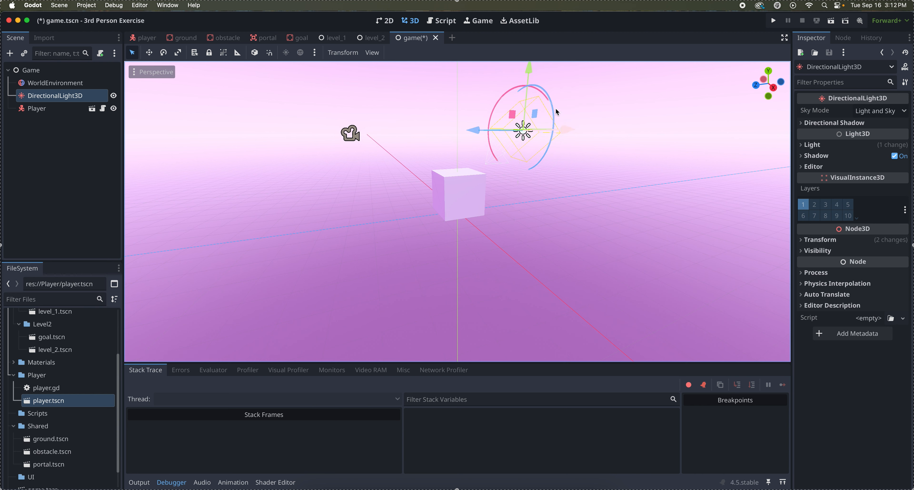
Step: Open the sky mode options of the DirectionalLight3D
{"action": "left_click", "coordinate": [878, 112]}
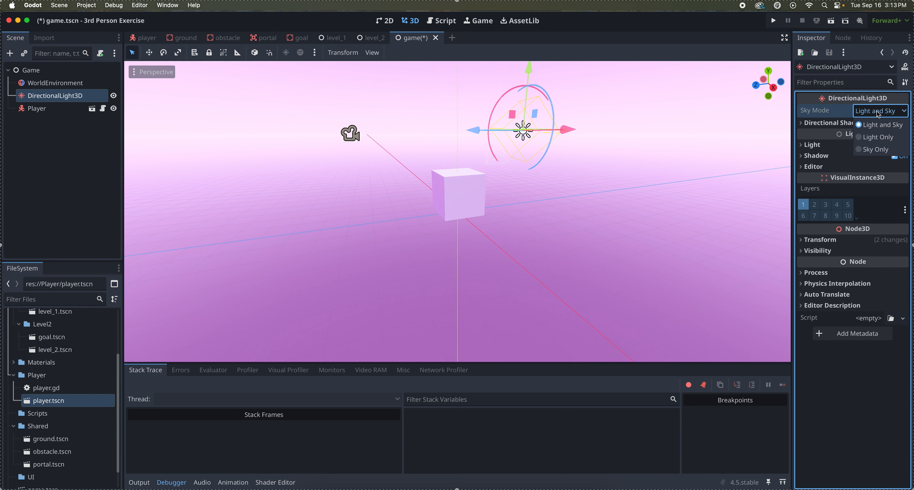